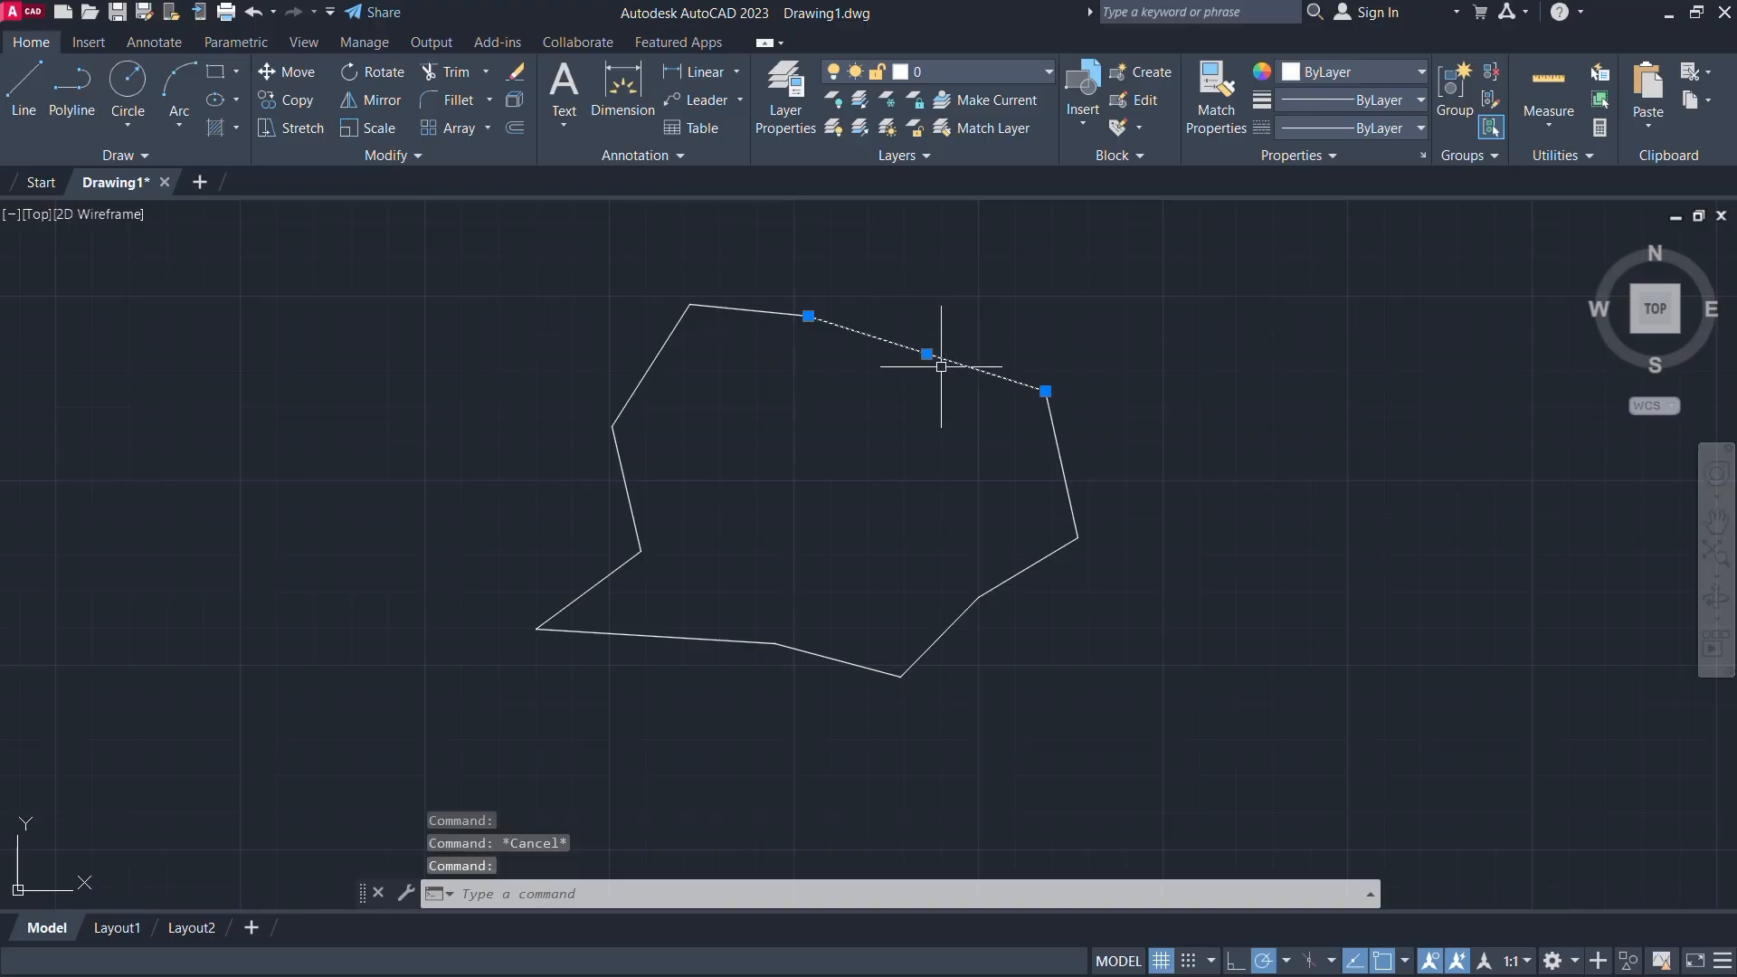
Create a closed polyline boundary from the irregular plot outline by picking an internal point, and select it to check that it is one object
{"action": "key", "text": "Escape"}
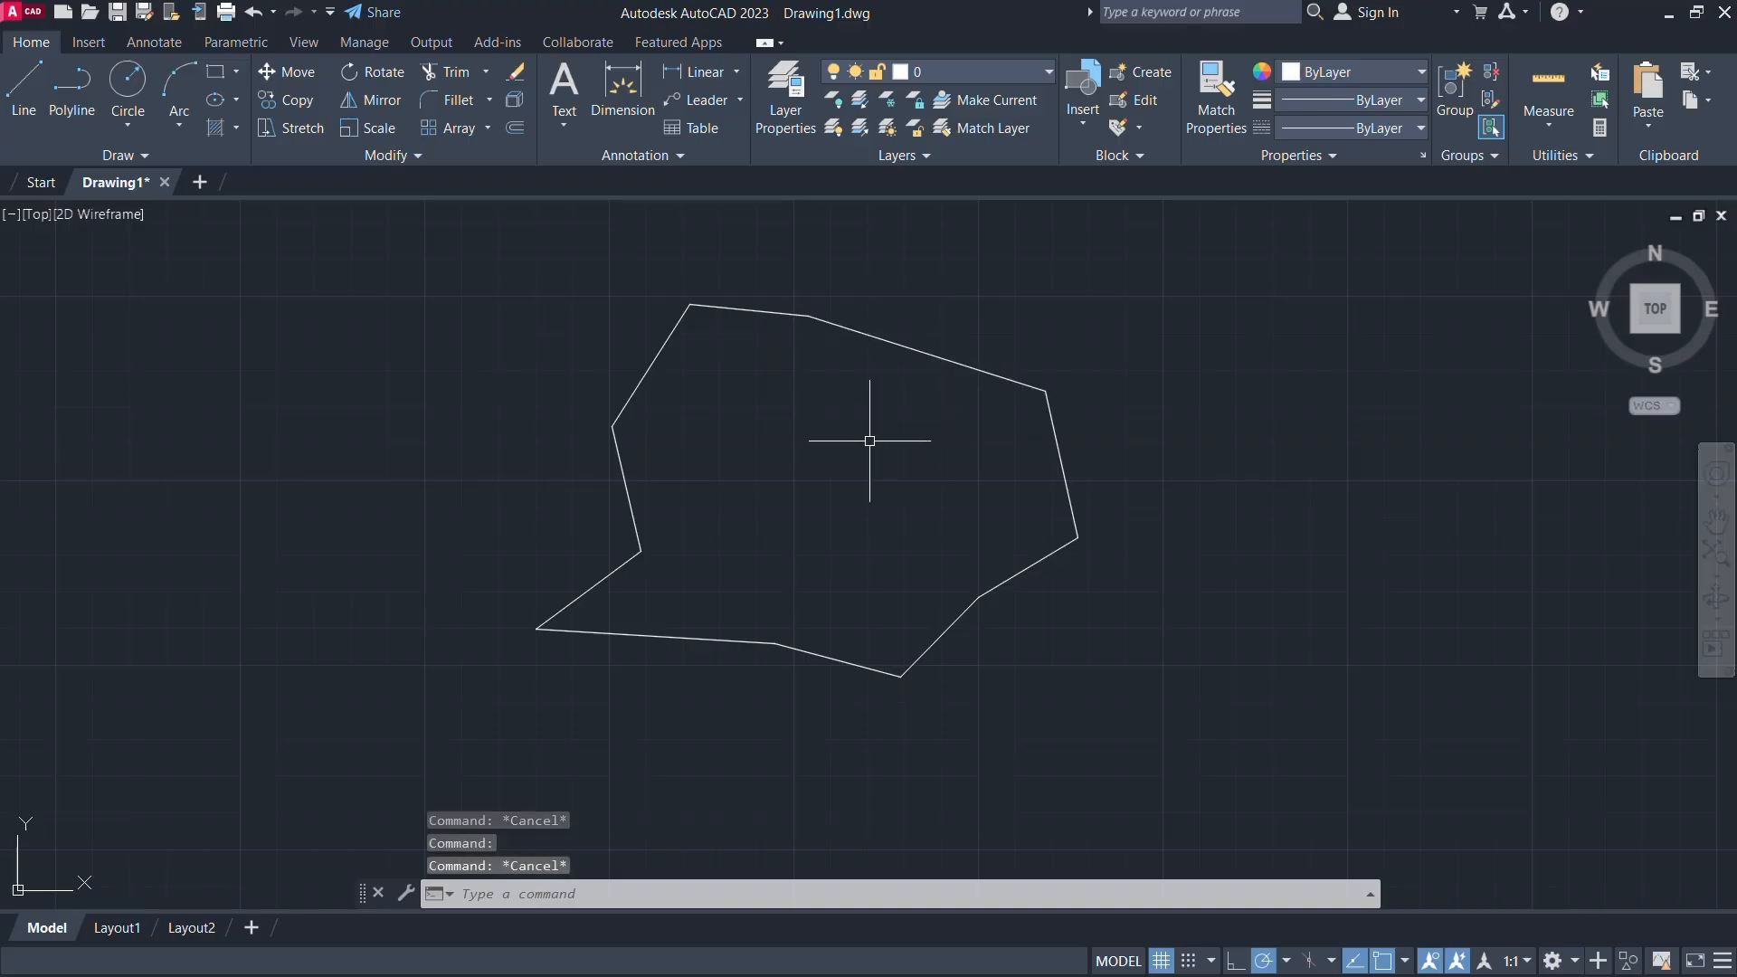
{"action": "type", "text": "BO"}
{"action": "key", "text": "Return"}
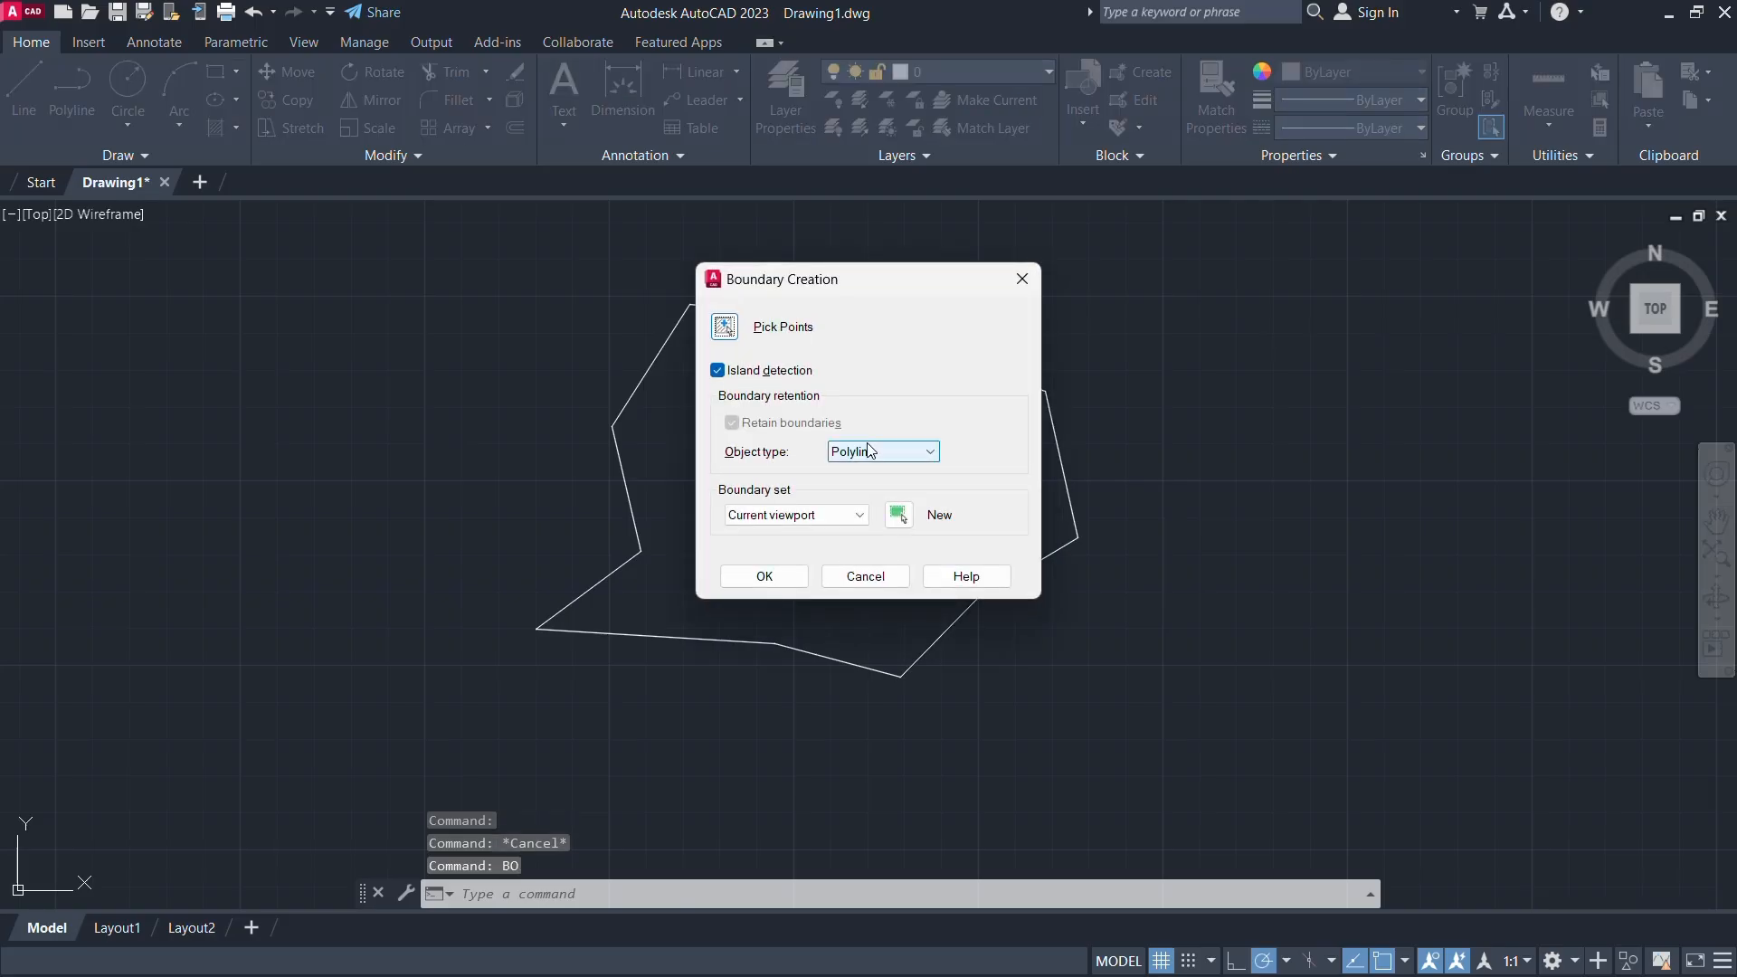
{"action": "left_click", "coordinate": [725, 327]}
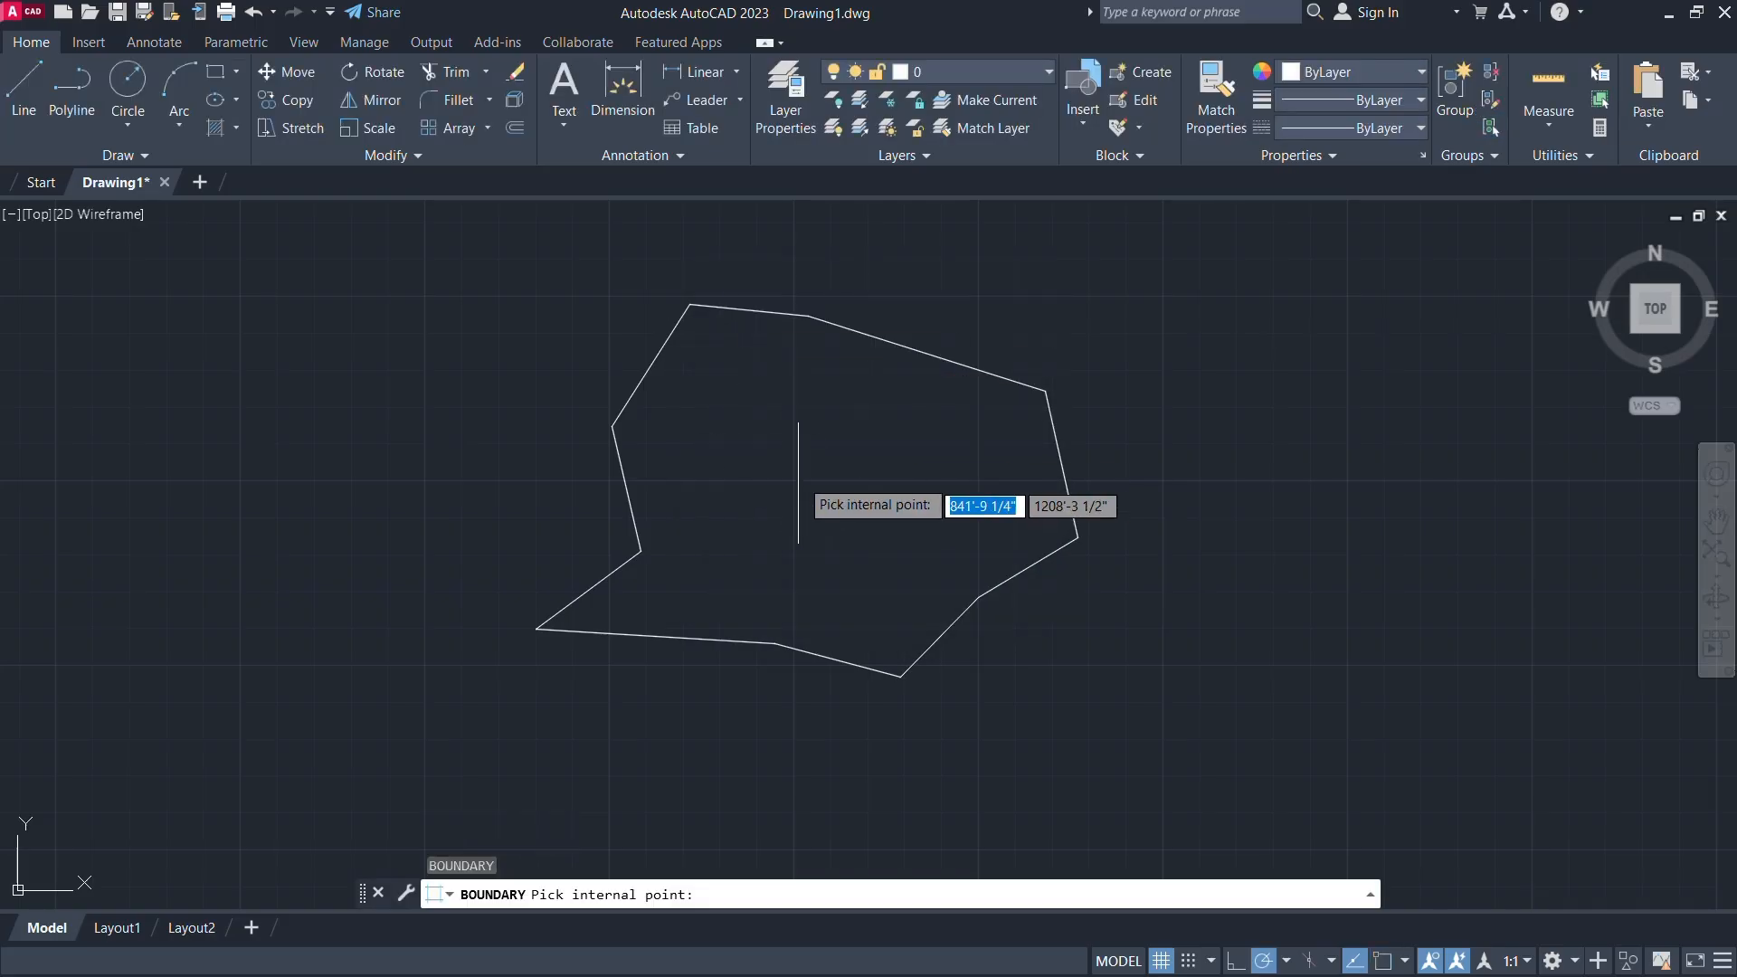
{"action": "left_click", "coordinate": [823, 475]}
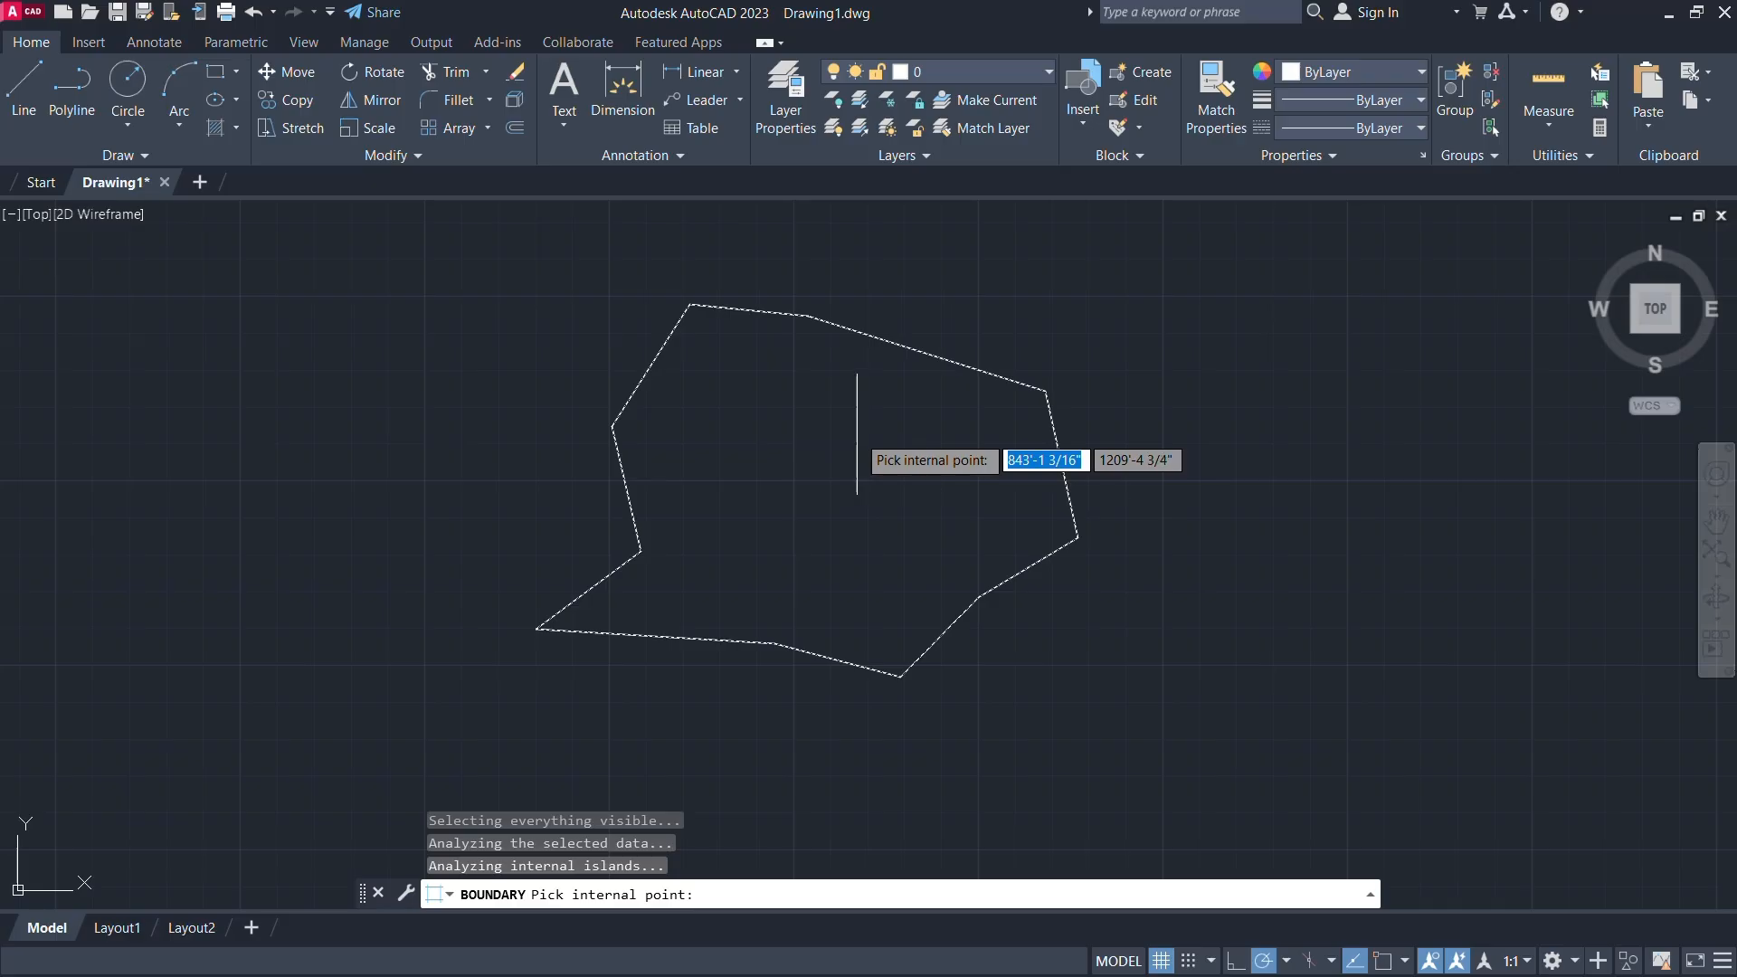
{"action": "key", "text": "Return"}
{"action": "left_click", "coordinate": [932, 361]}
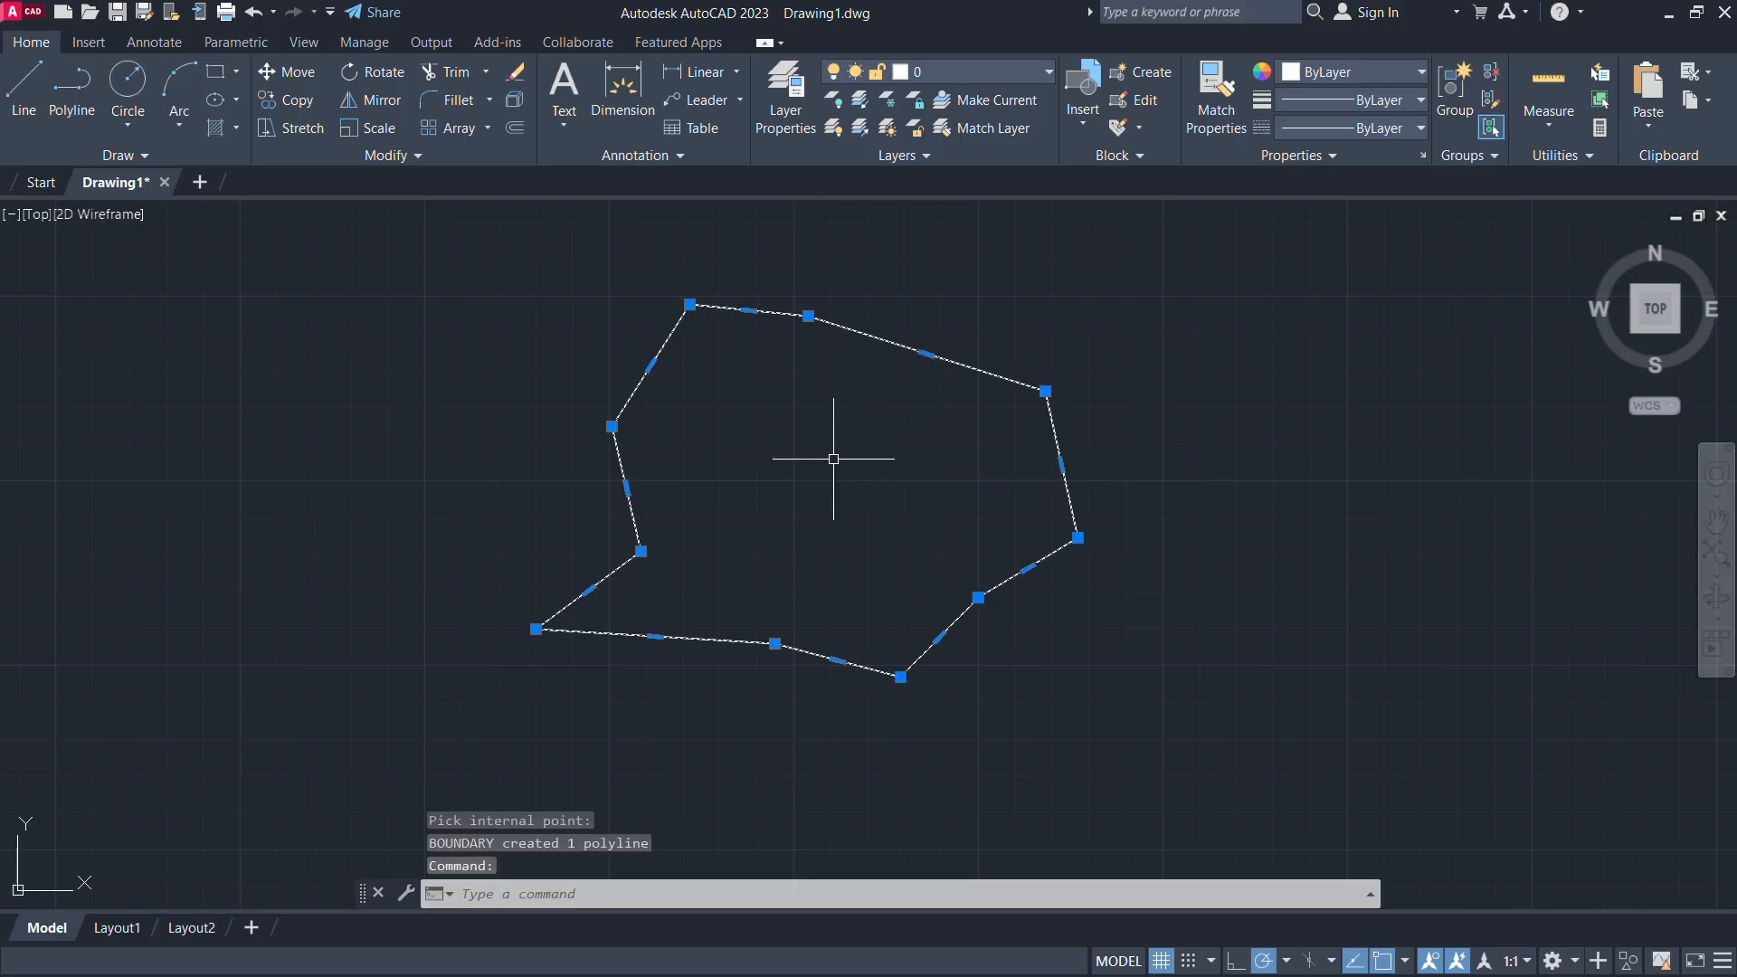
{"action": "key", "text": "Escape"}
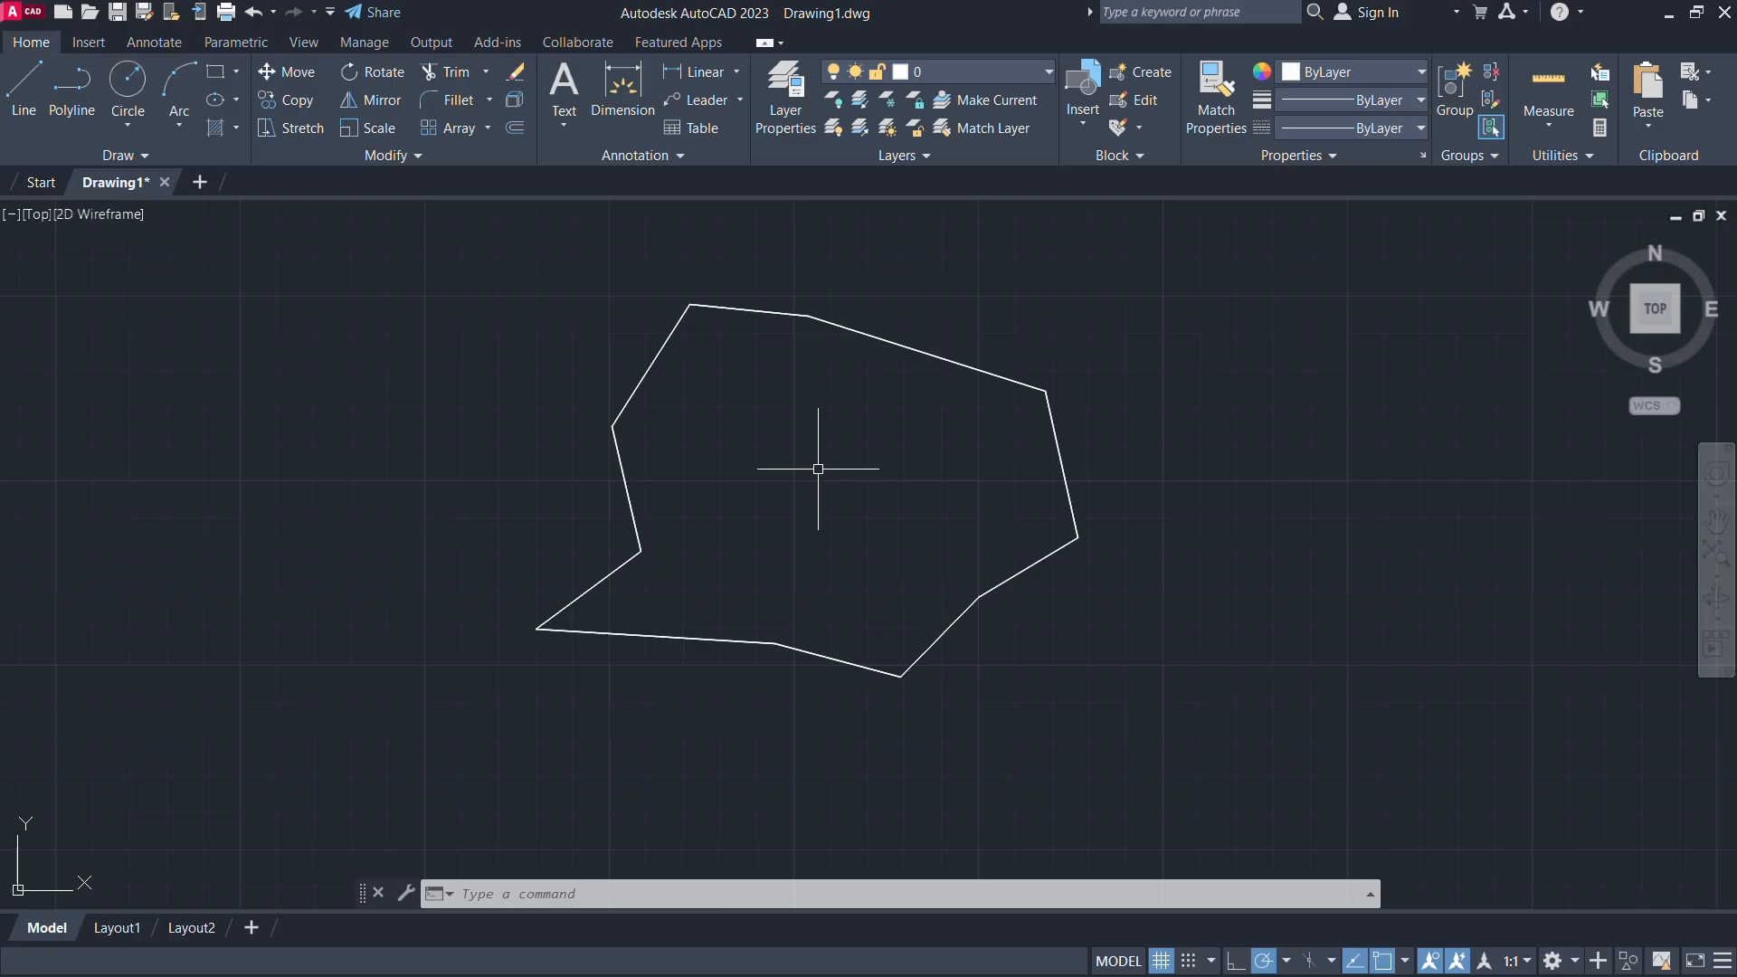
Load the CD.VLX application from the Autocad plugins folder and close the loading dialog
{"action": "type", "text": "app"}
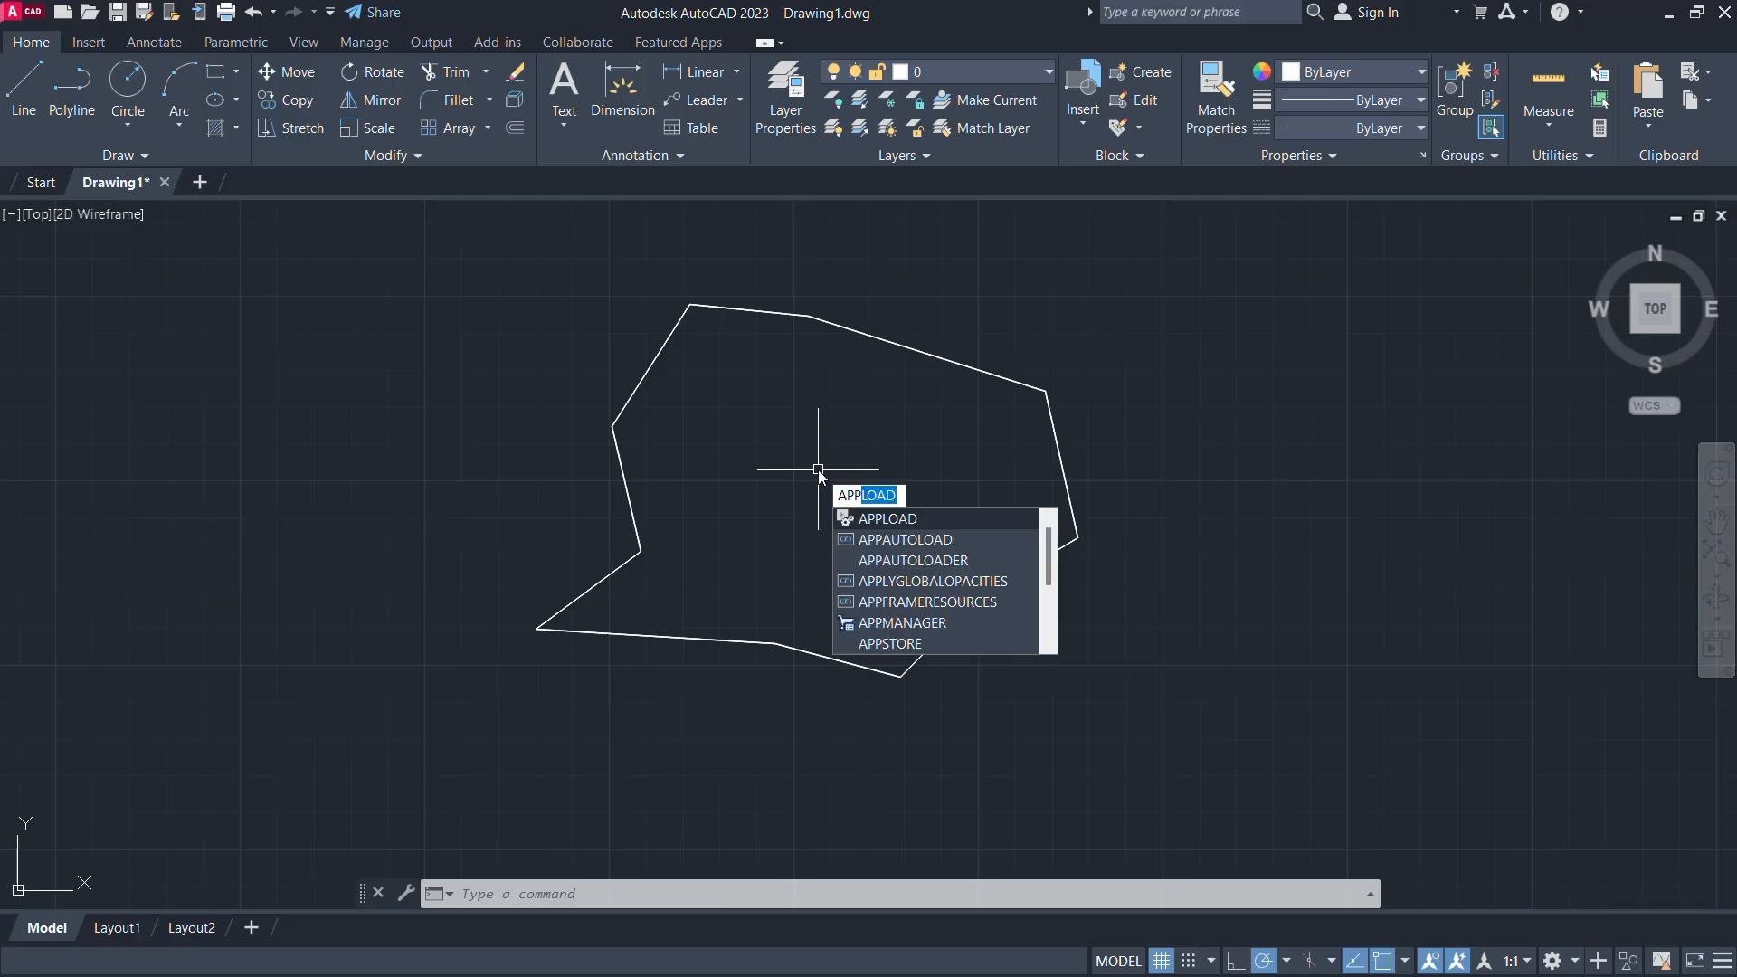
{"action": "key", "text": "Return"}
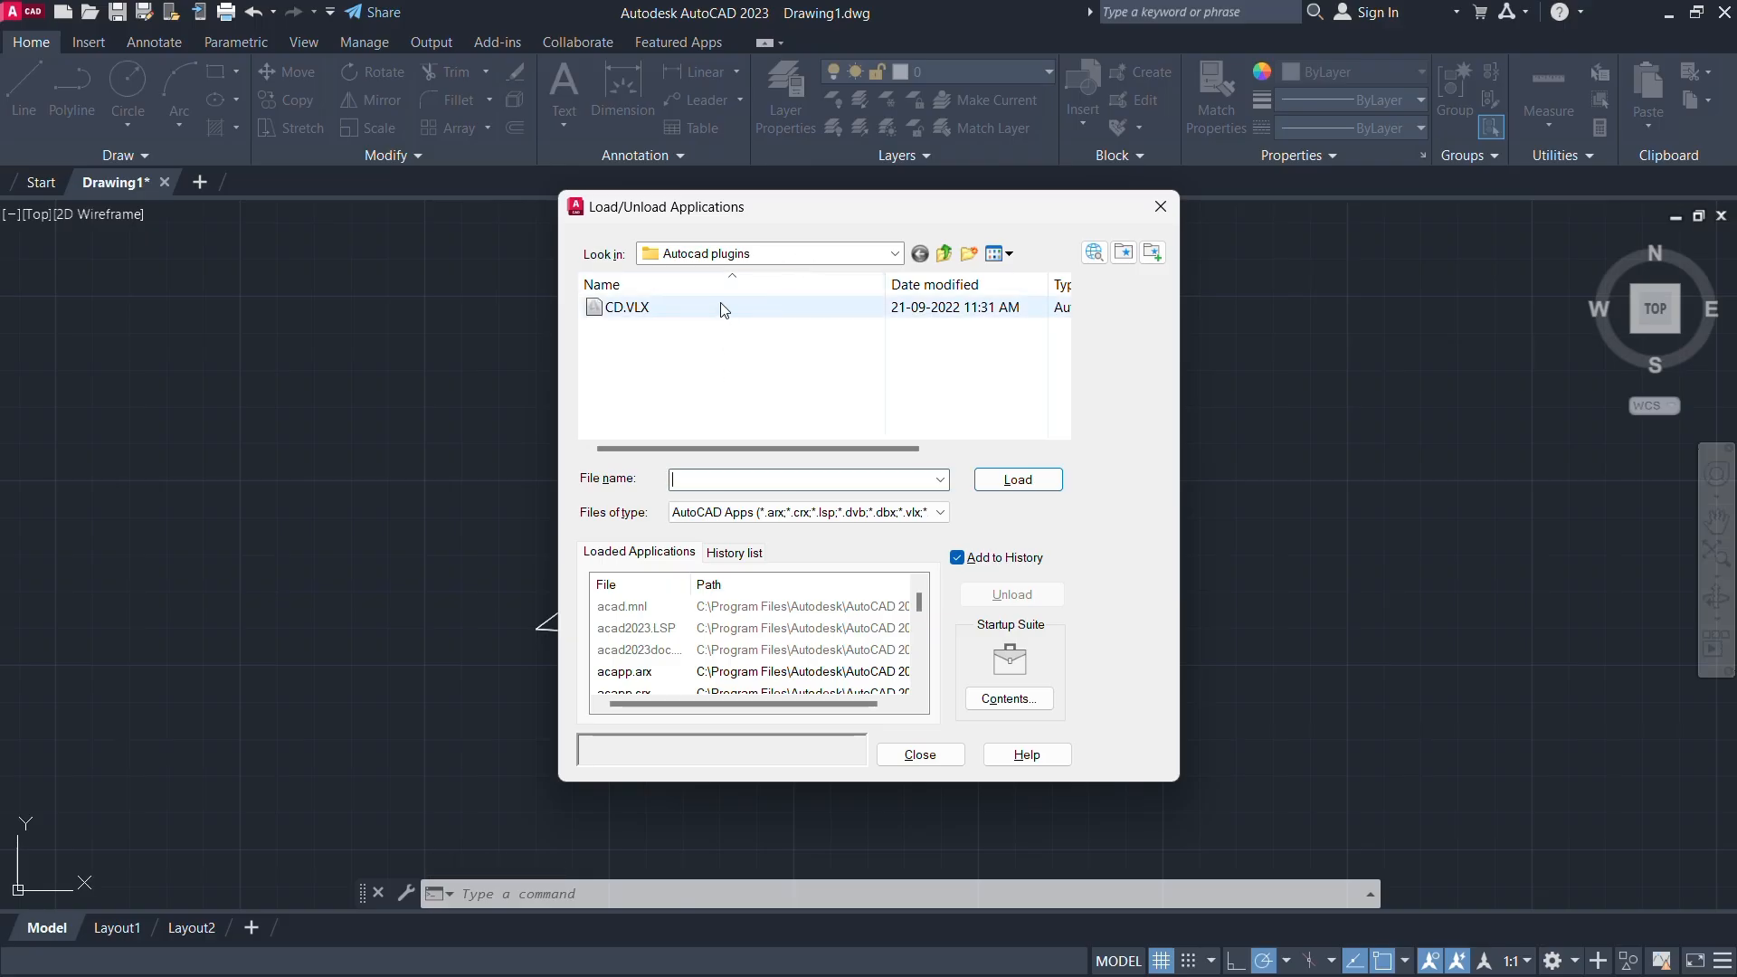
{"action": "left_click", "coordinate": [802, 254]}
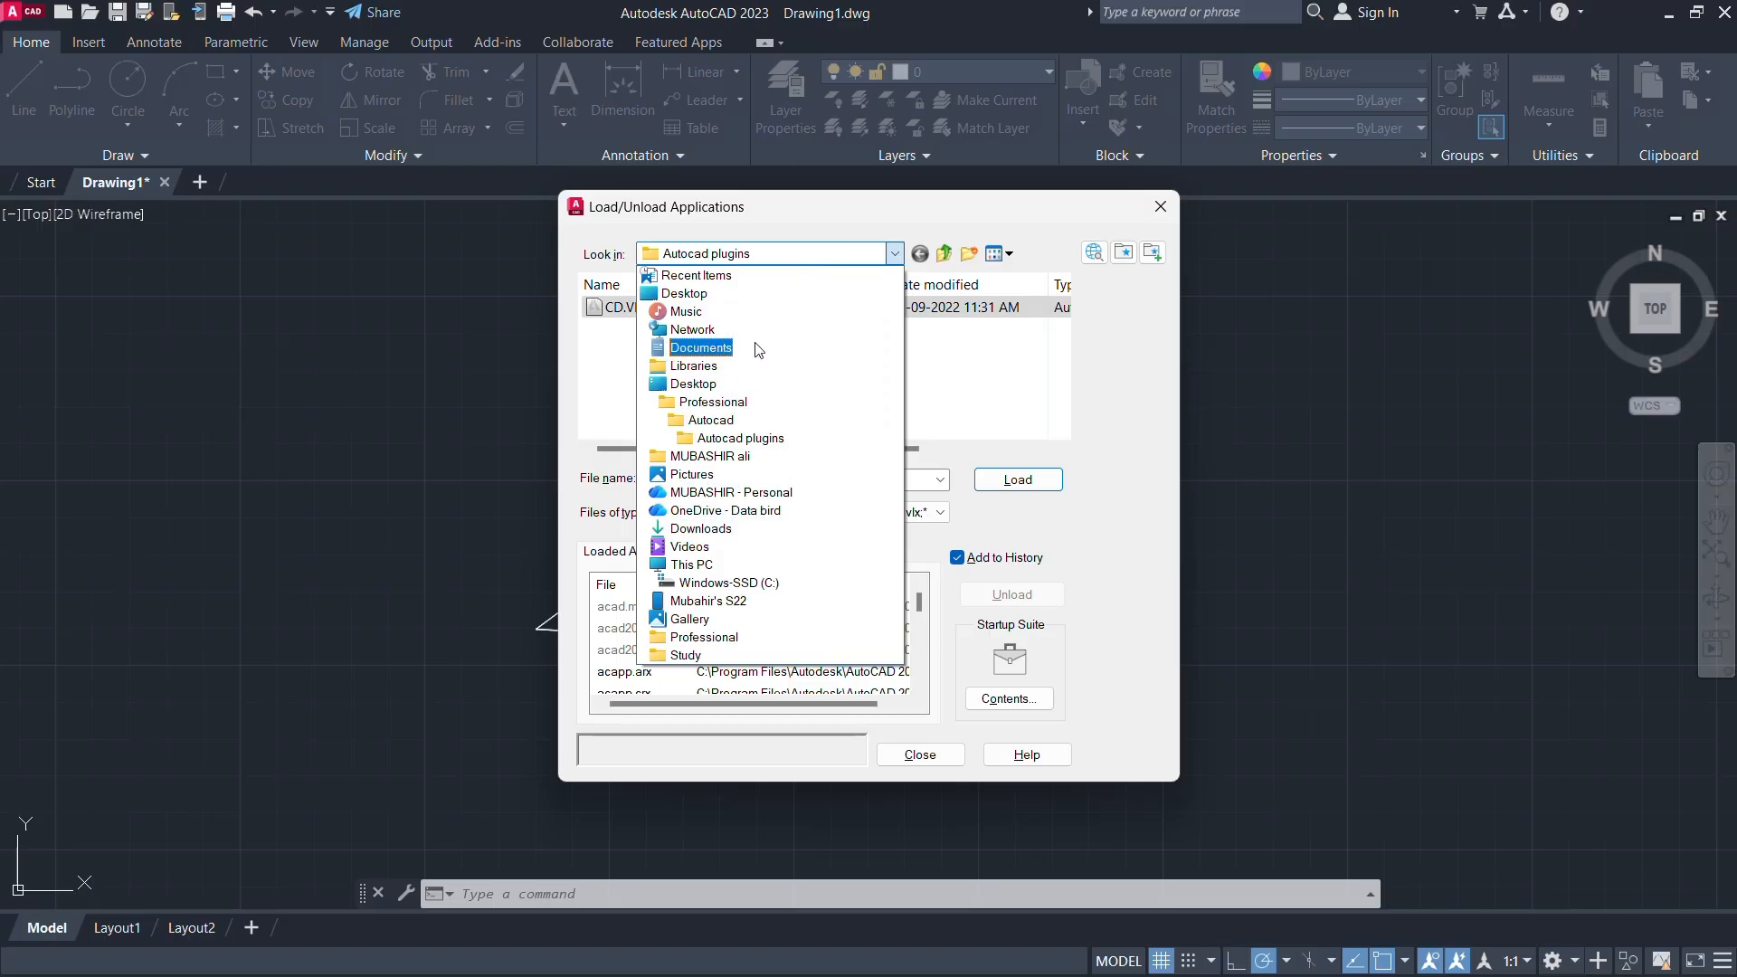
{"action": "left_click", "coordinate": [819, 252]}
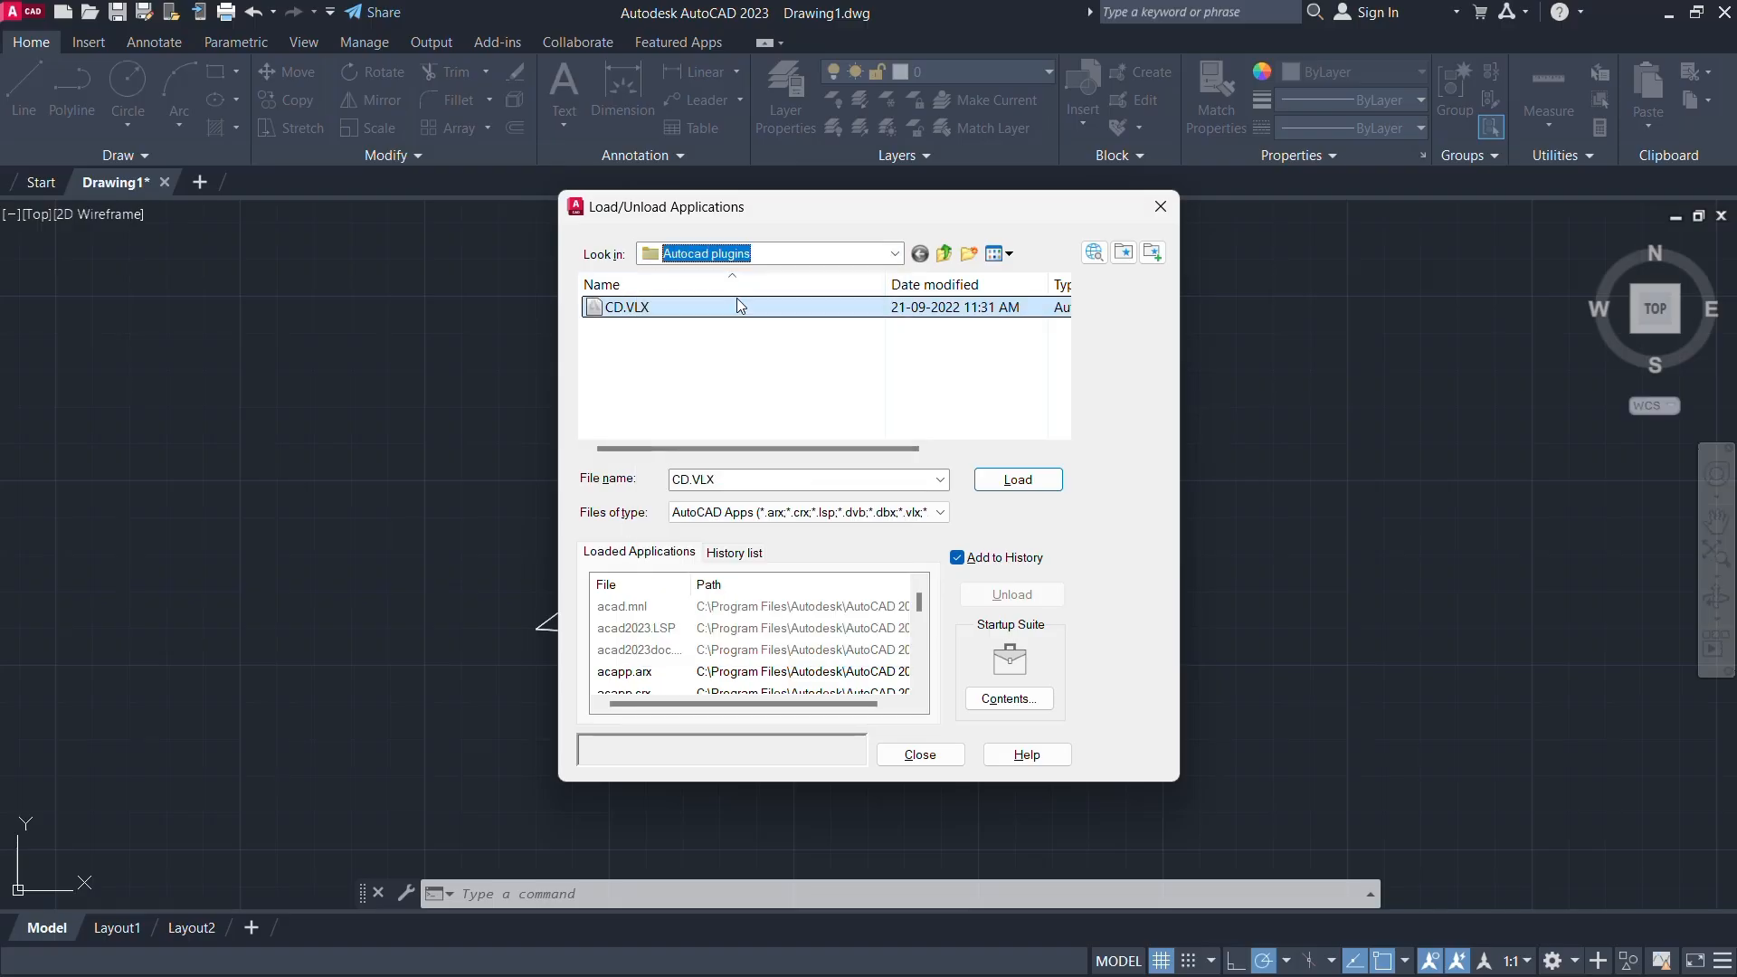
{"action": "left_click", "coordinate": [756, 309]}
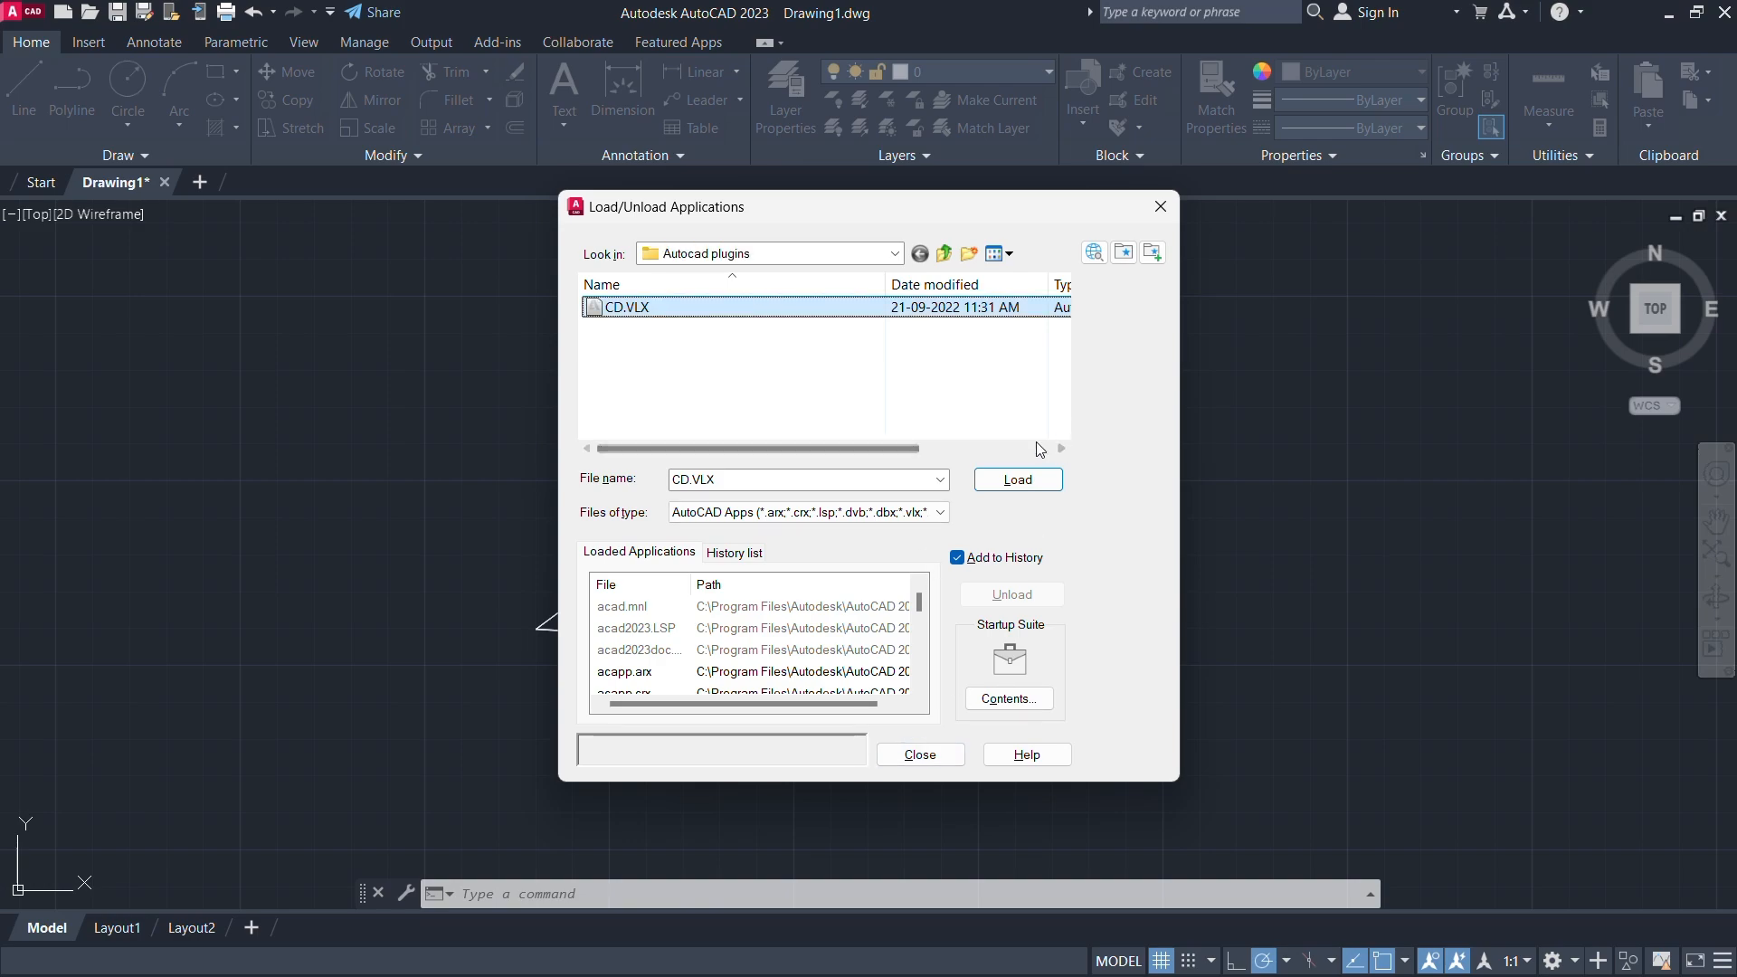
{"action": "left_click", "coordinate": [1028, 481]}
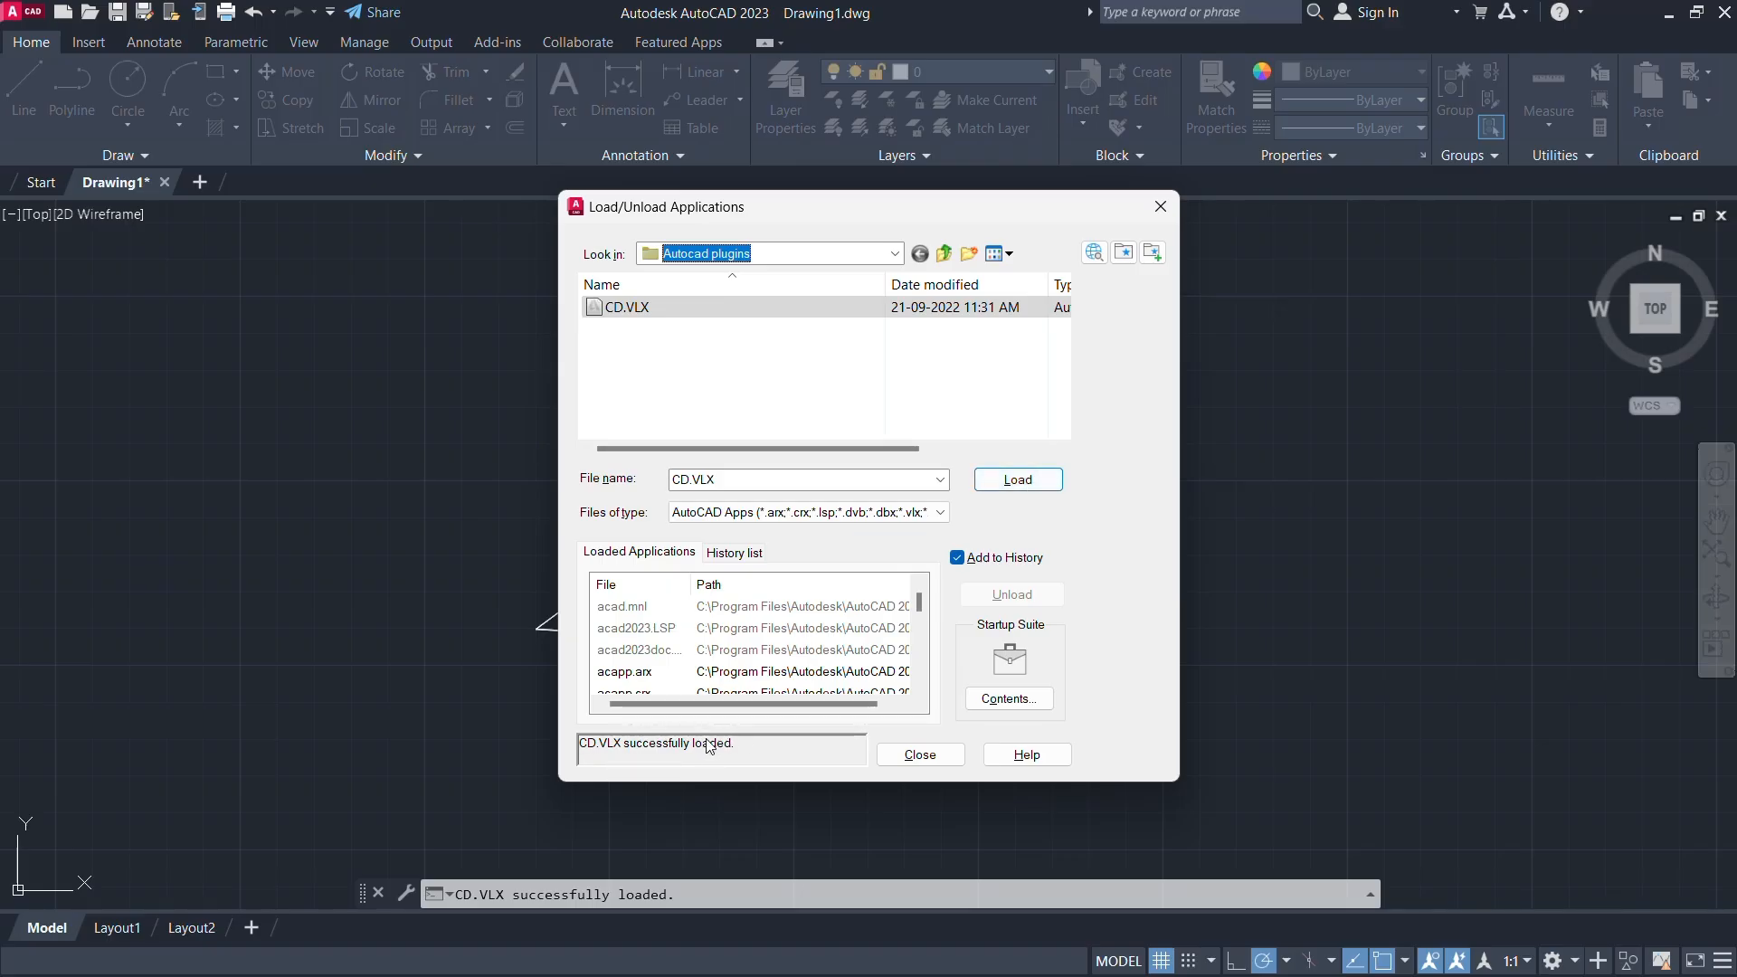
{"action": "left_click", "coordinate": [920, 754]}
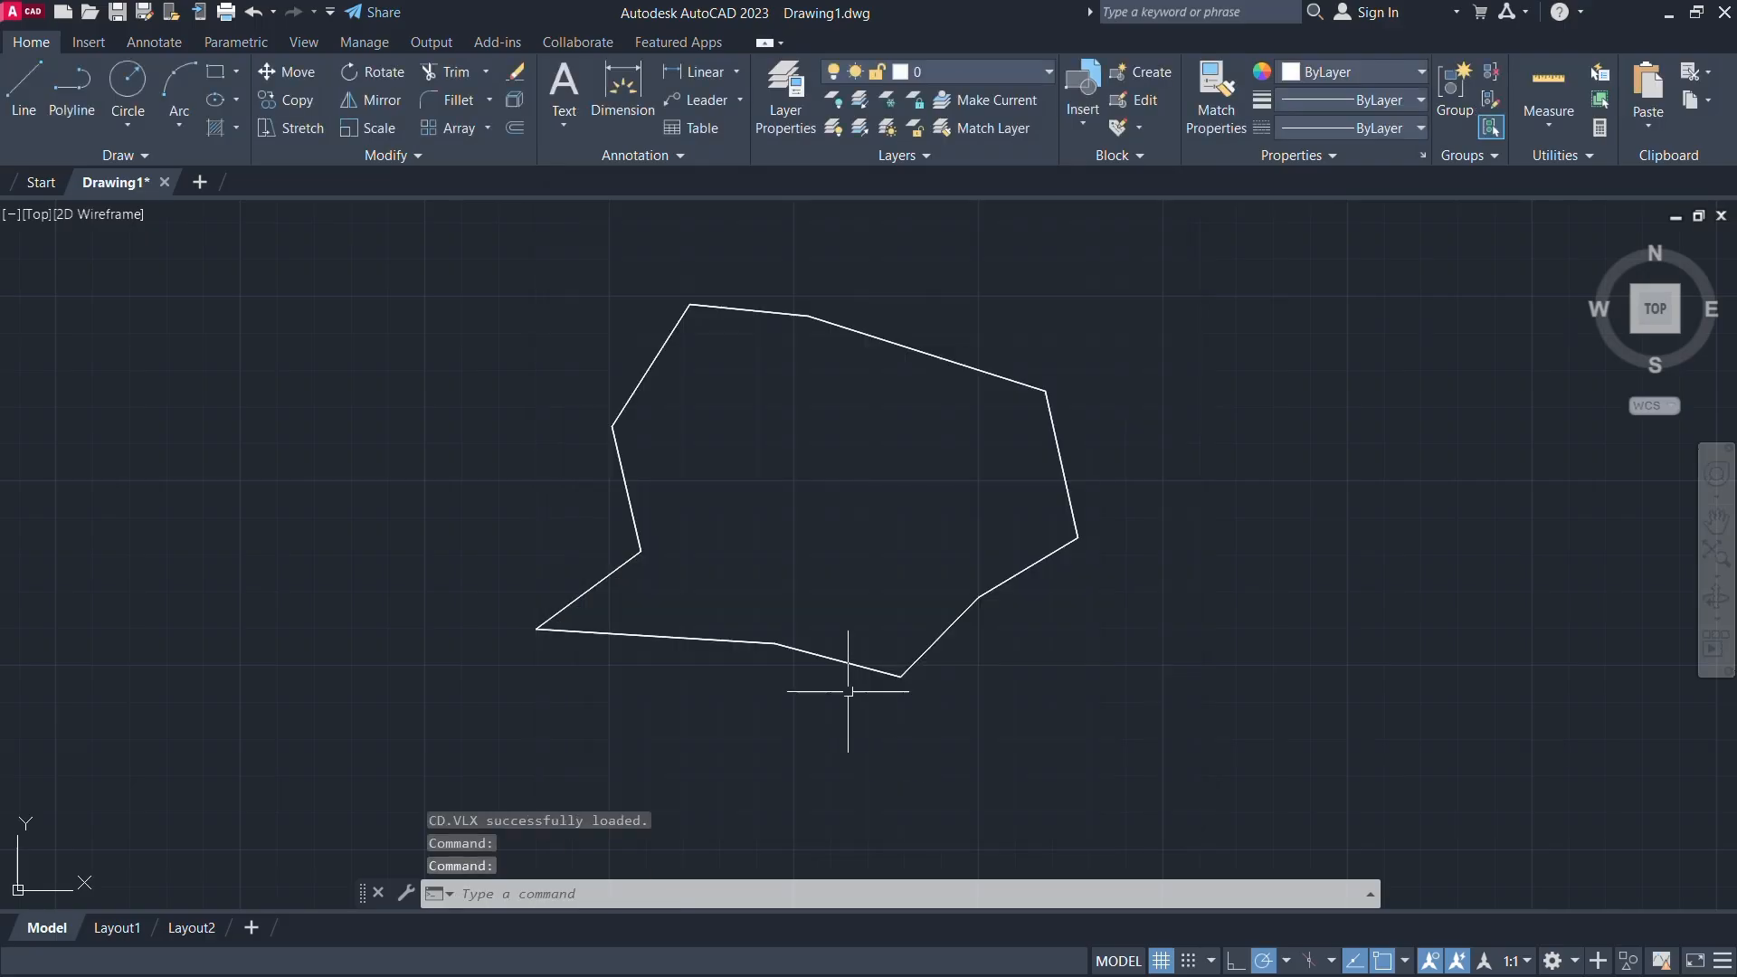
Draw a vertical dividing line through the middle of the plot, extending past its upper and lower edges
{"action": "middle_click_drag", "start_coordinate": [765, 579], "coordinate": [765, 608]}
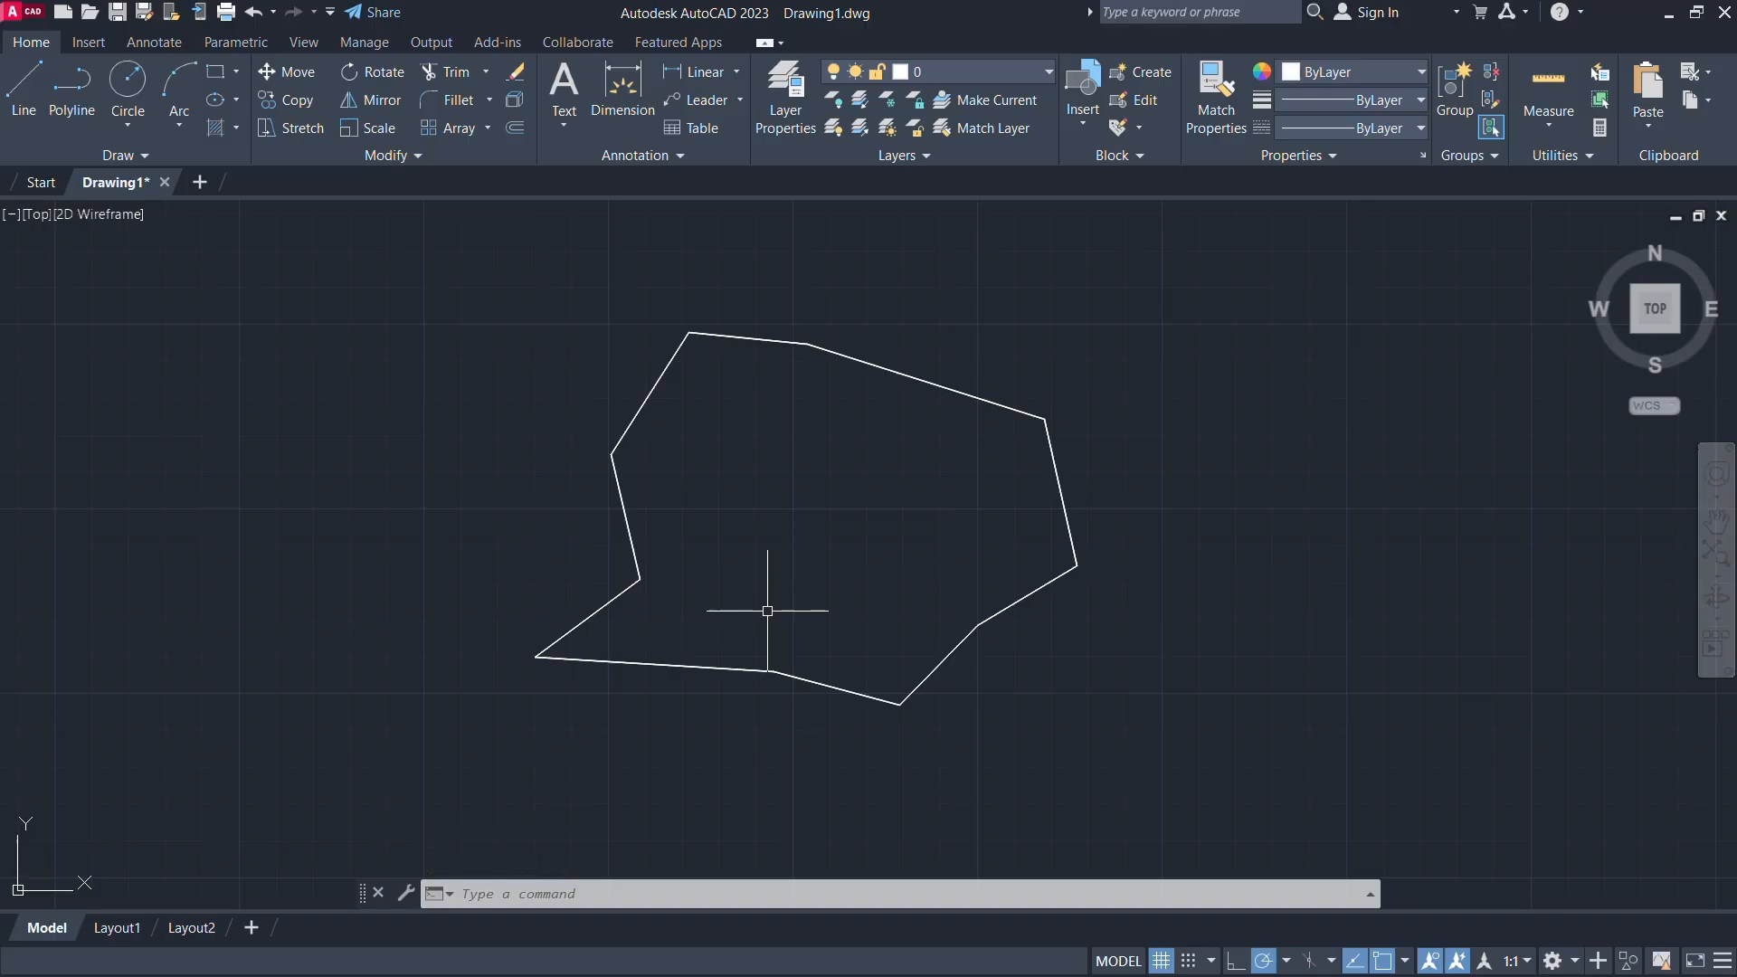
{"action": "type", "text": "l"}
{"action": "key", "text": "Return"}
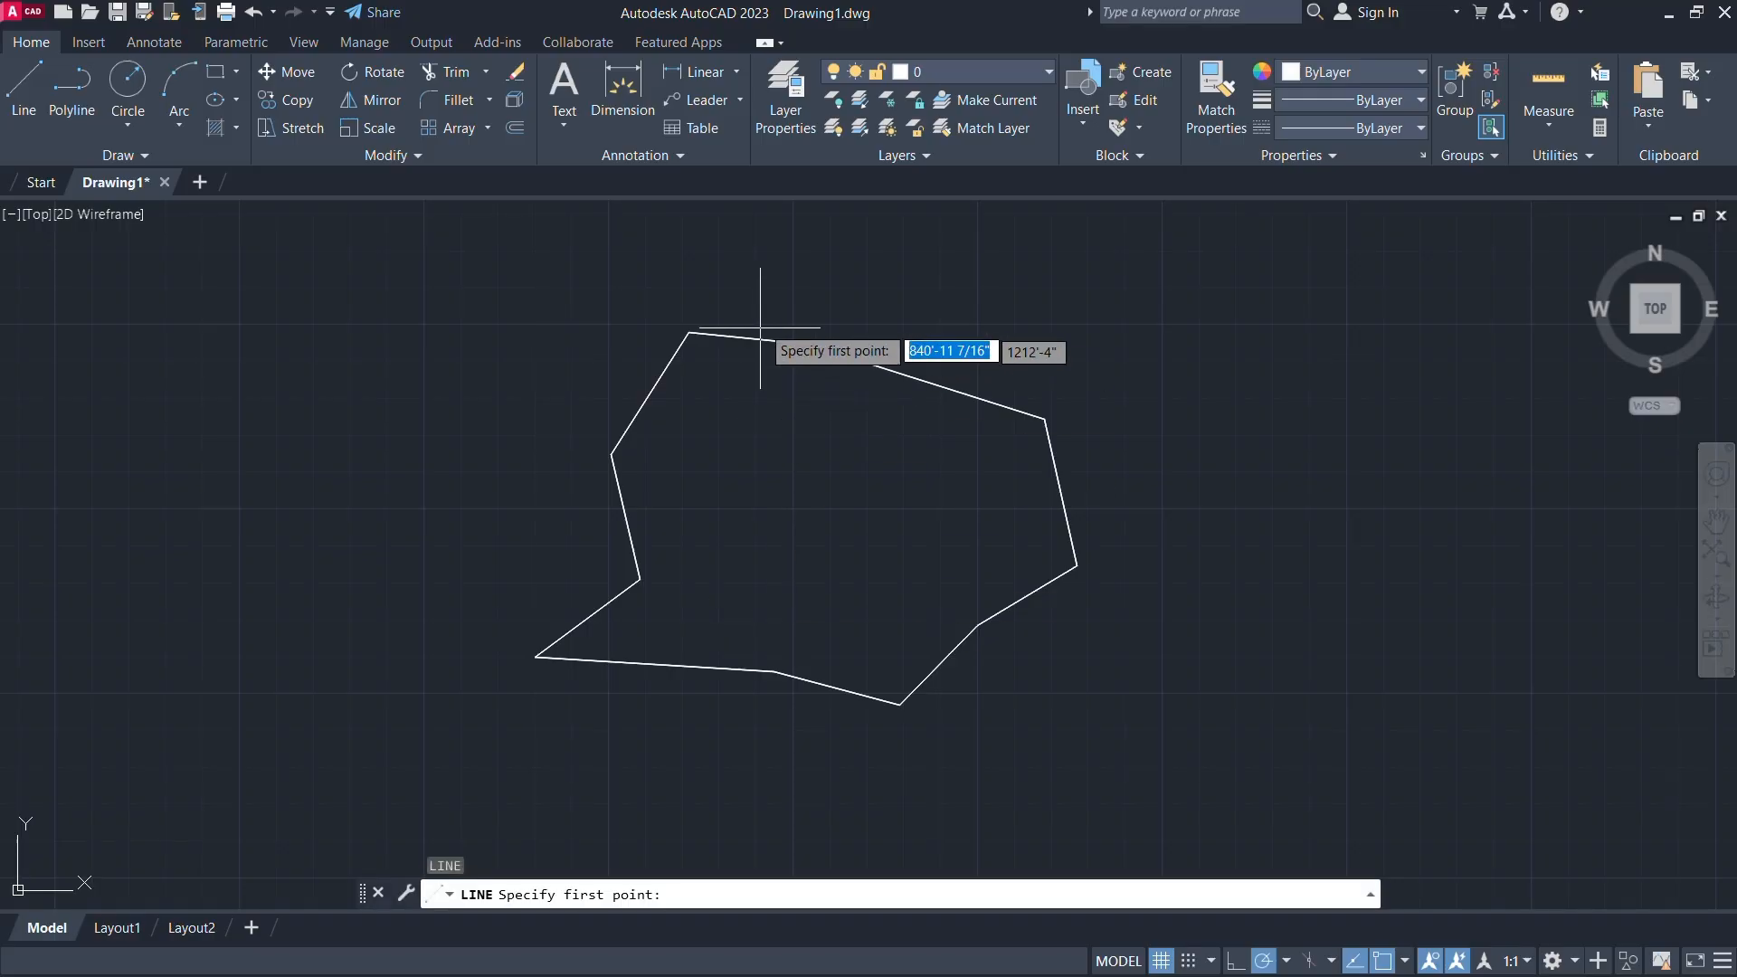
{"action": "left_click", "coordinate": [784, 295]}
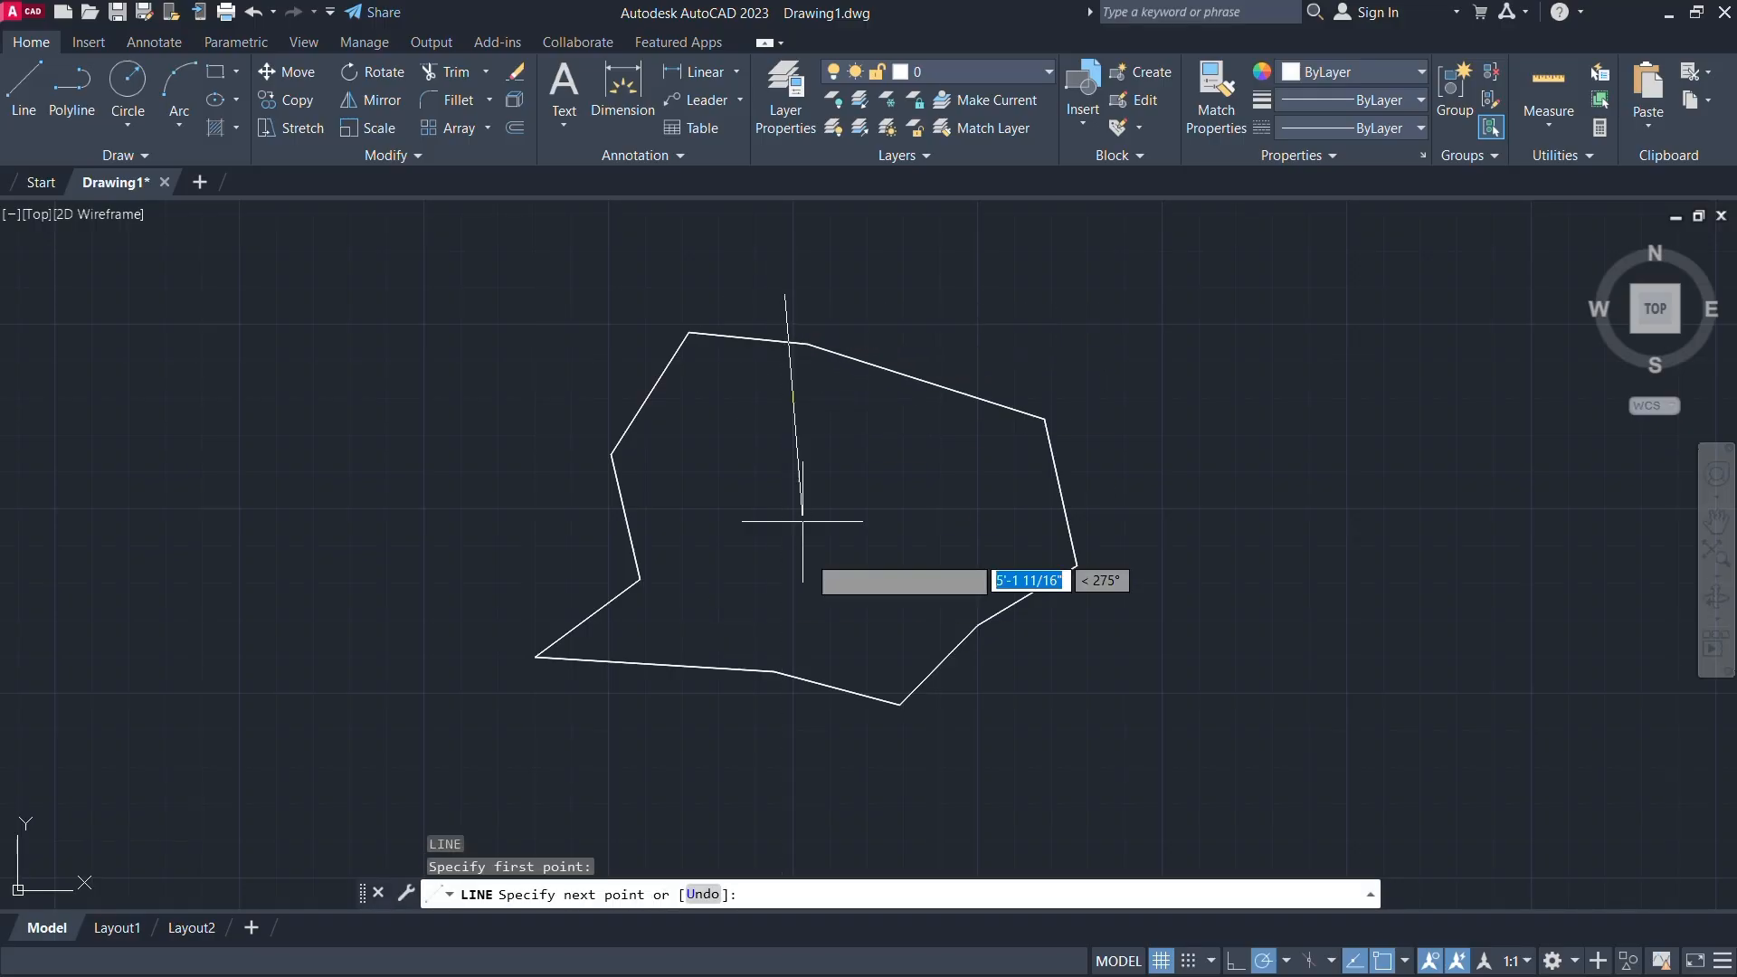
{"action": "left_click", "coordinate": [784, 740]}
{"action": "key", "text": "Escape"}
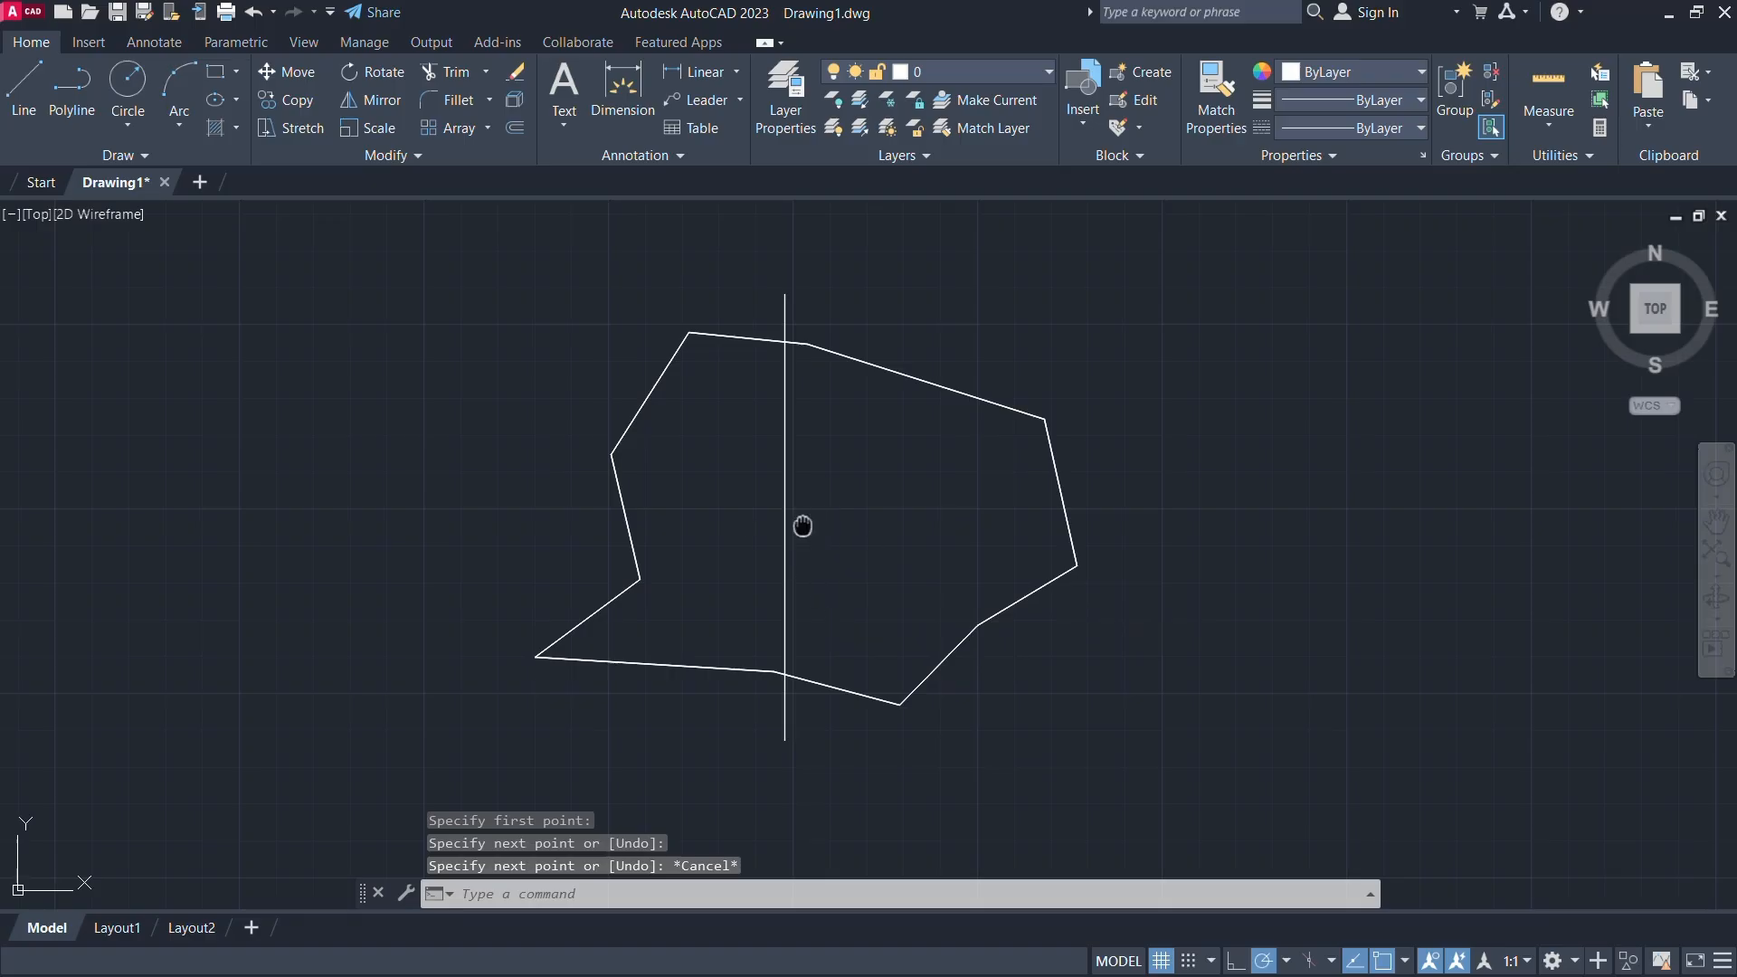
{"action": "middle_click_drag", "start_coordinate": [803, 524], "coordinate": [810, 511]}
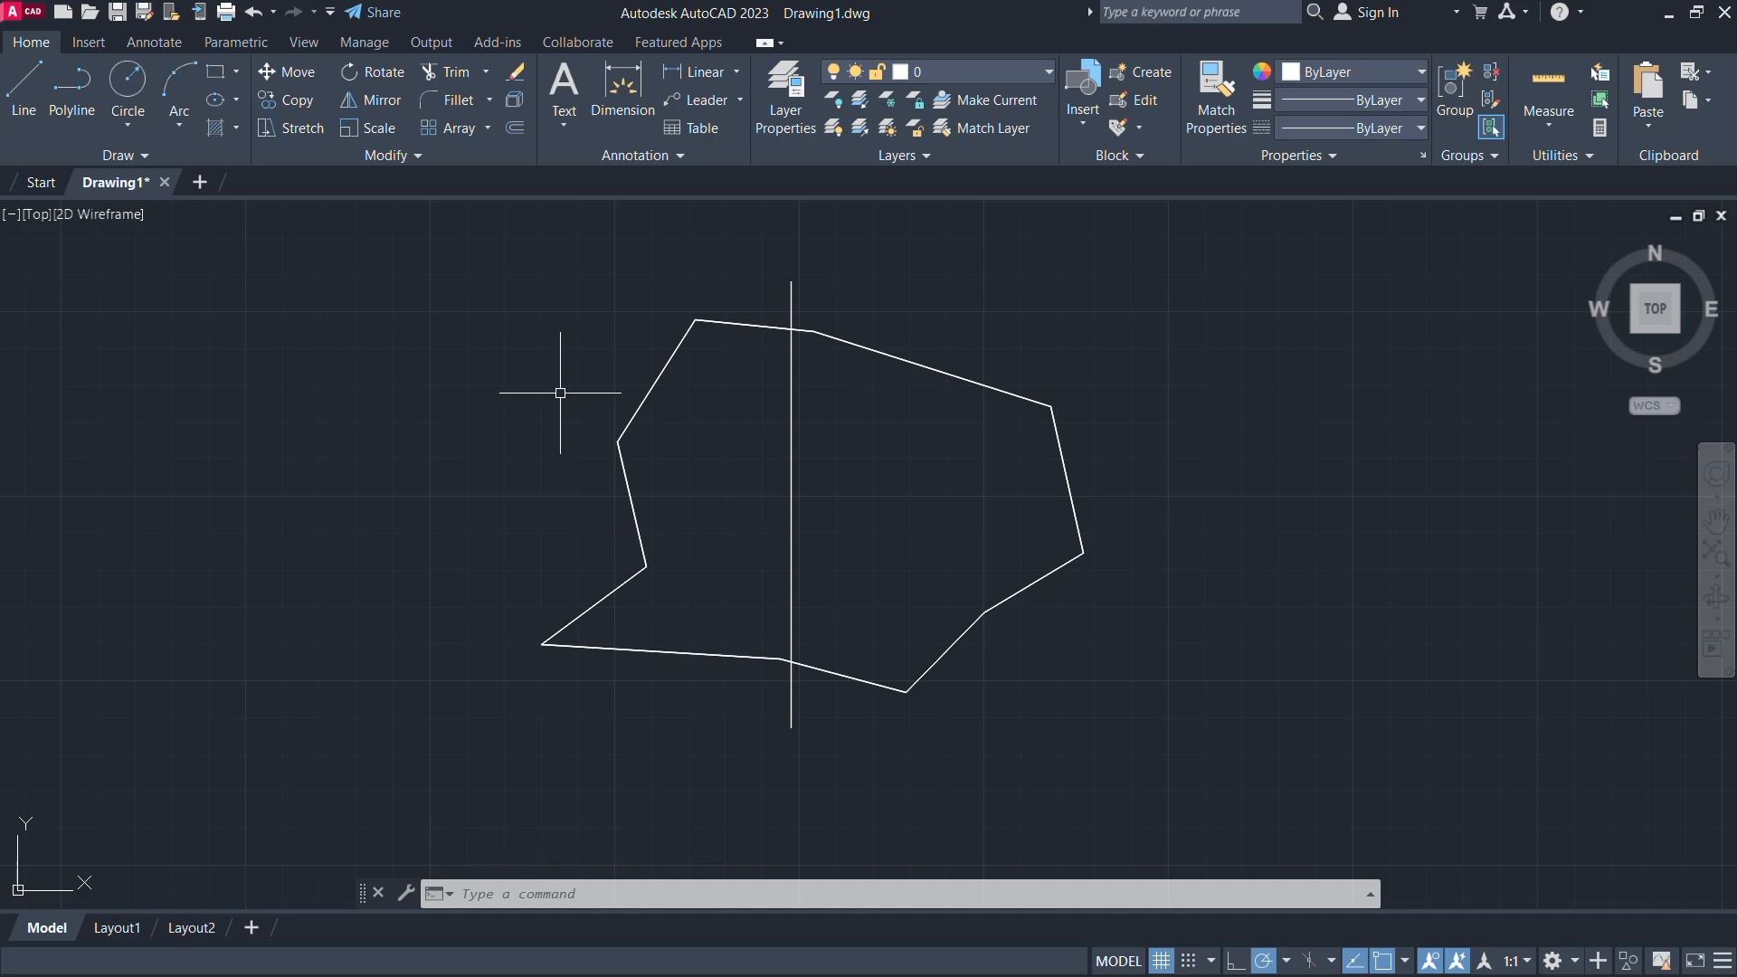
Run the CD command on the closed plot polyline with the vertical line as divider, choosing the area right of the line
{"action": "type", "text": "CD"}
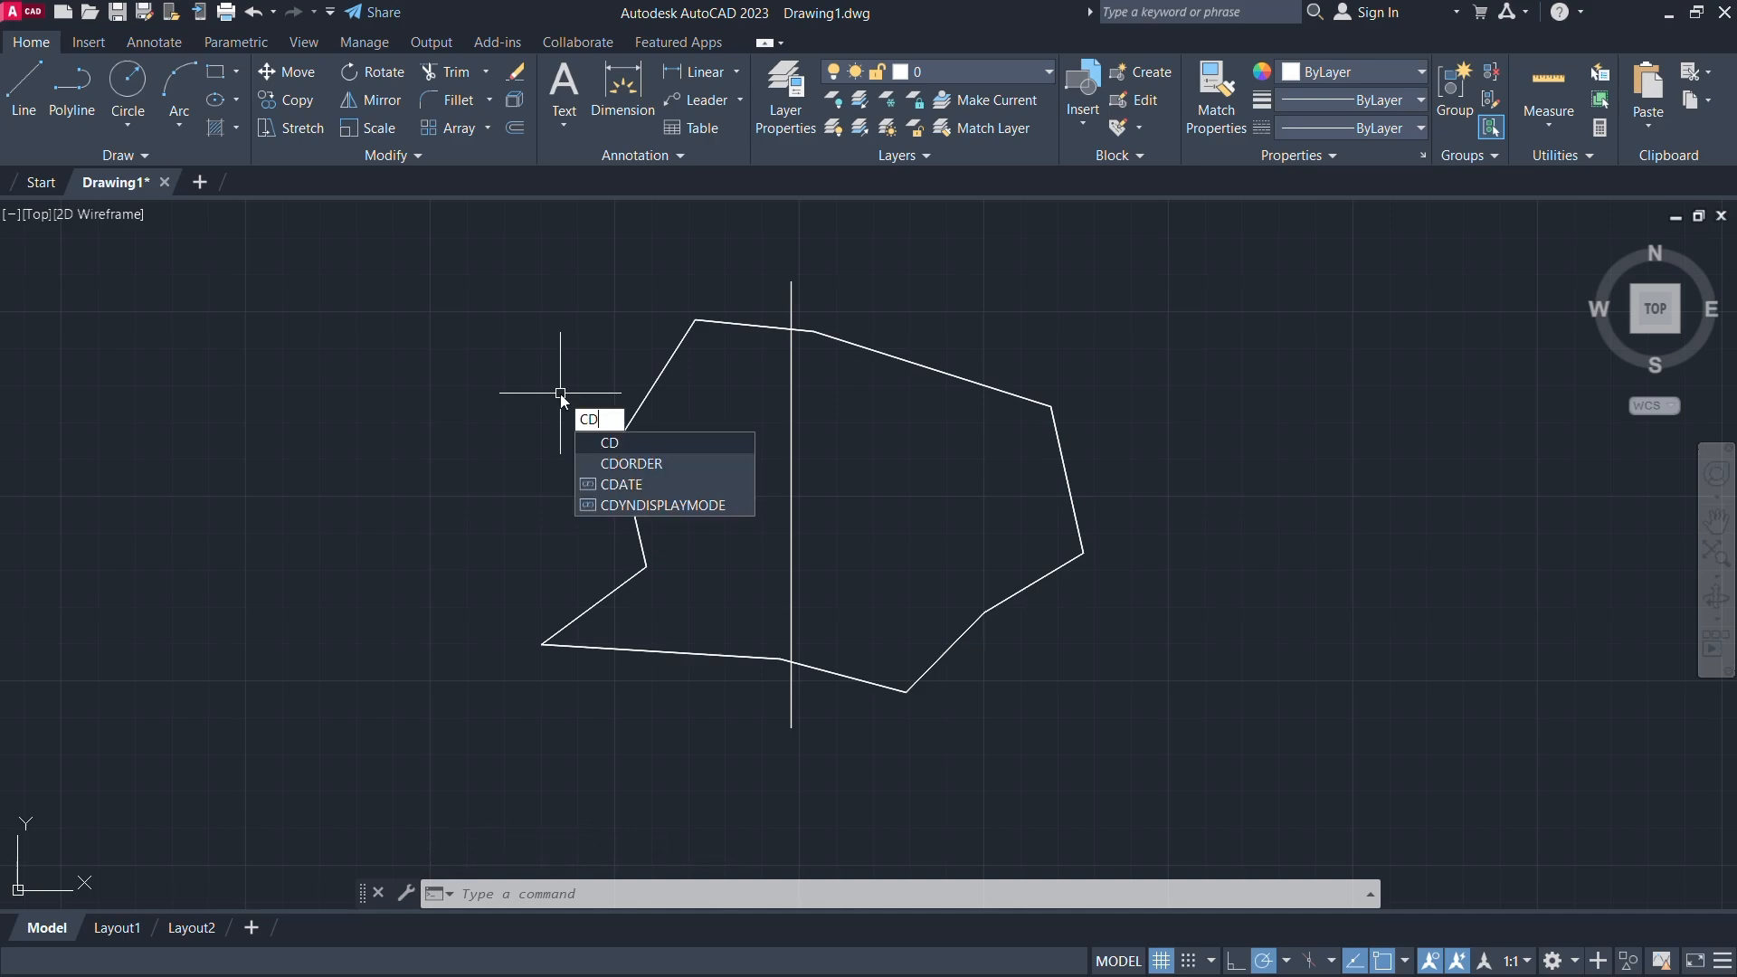
{"action": "key", "text": "Return"}
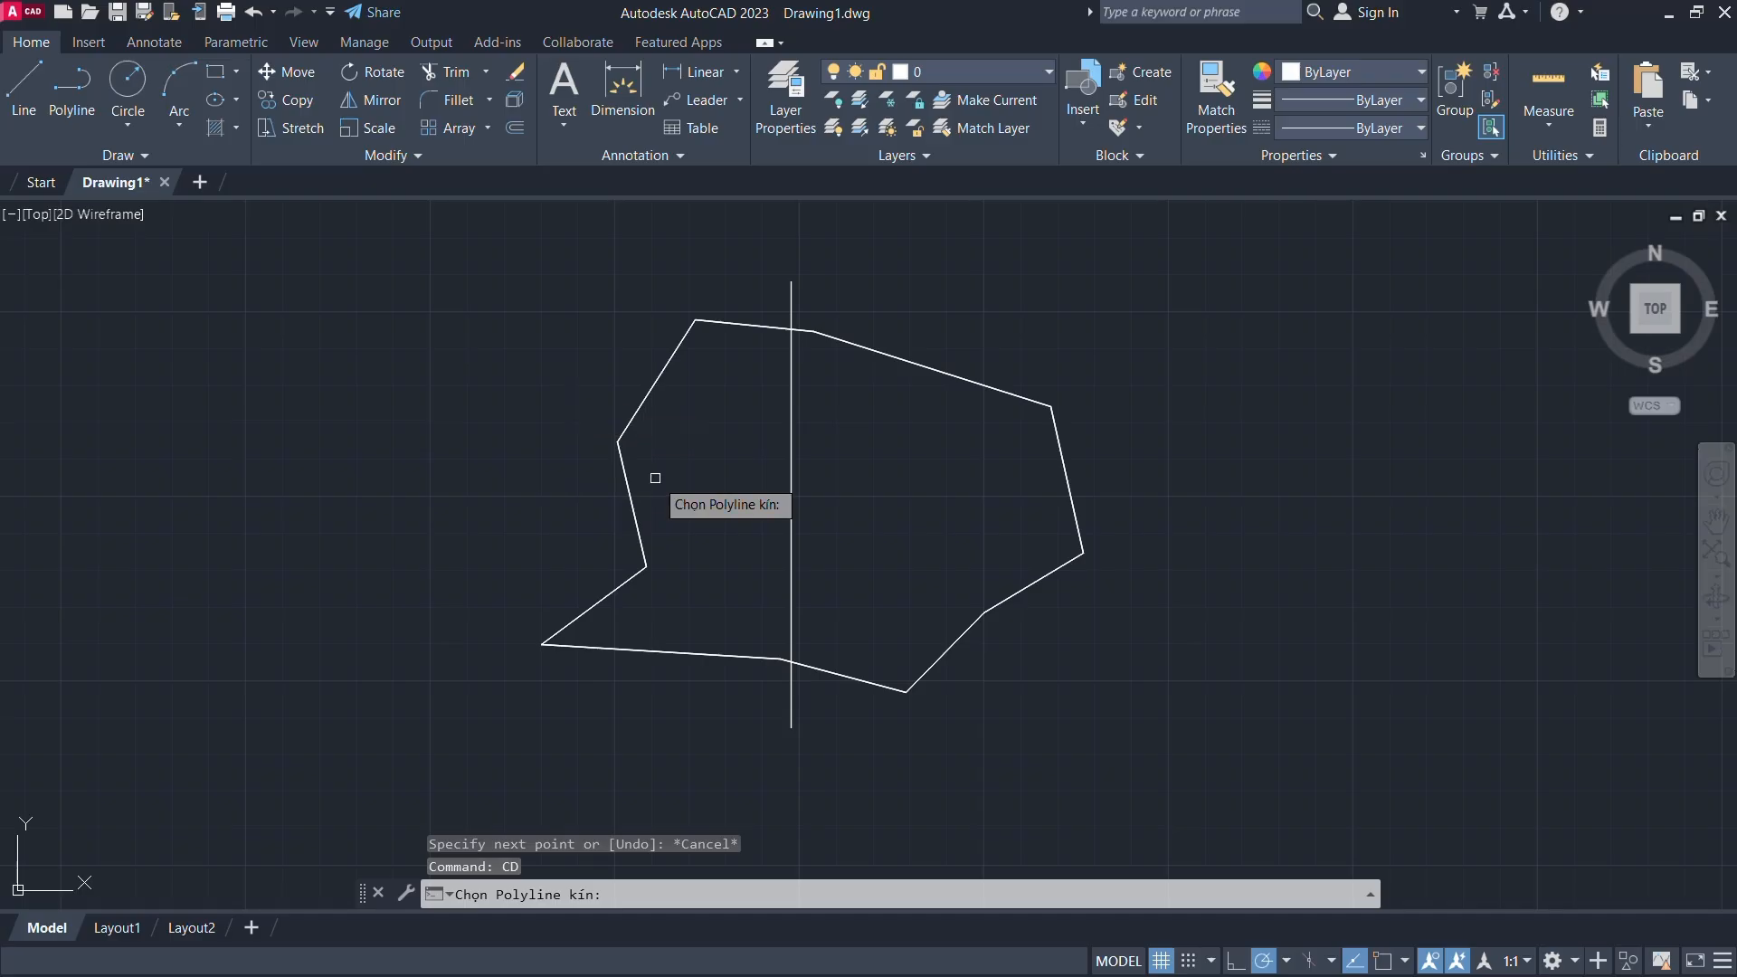
{"action": "left_click", "coordinate": [855, 677]}
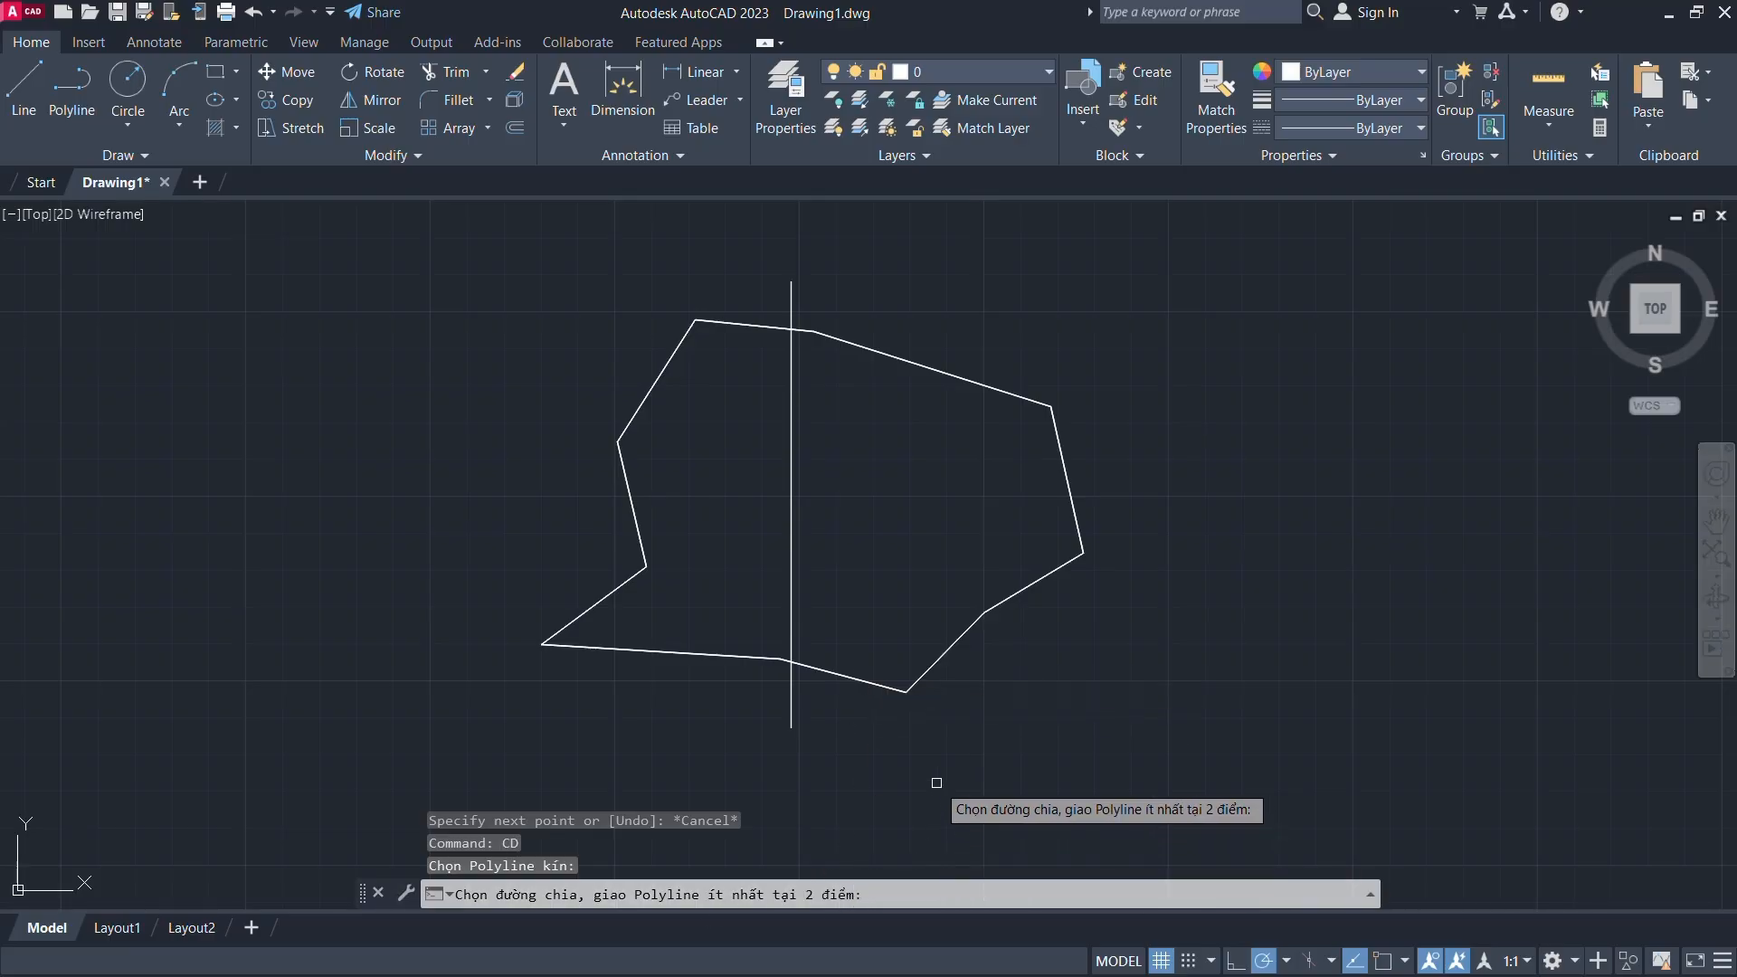
{"action": "left_click", "coordinate": [791, 498]}
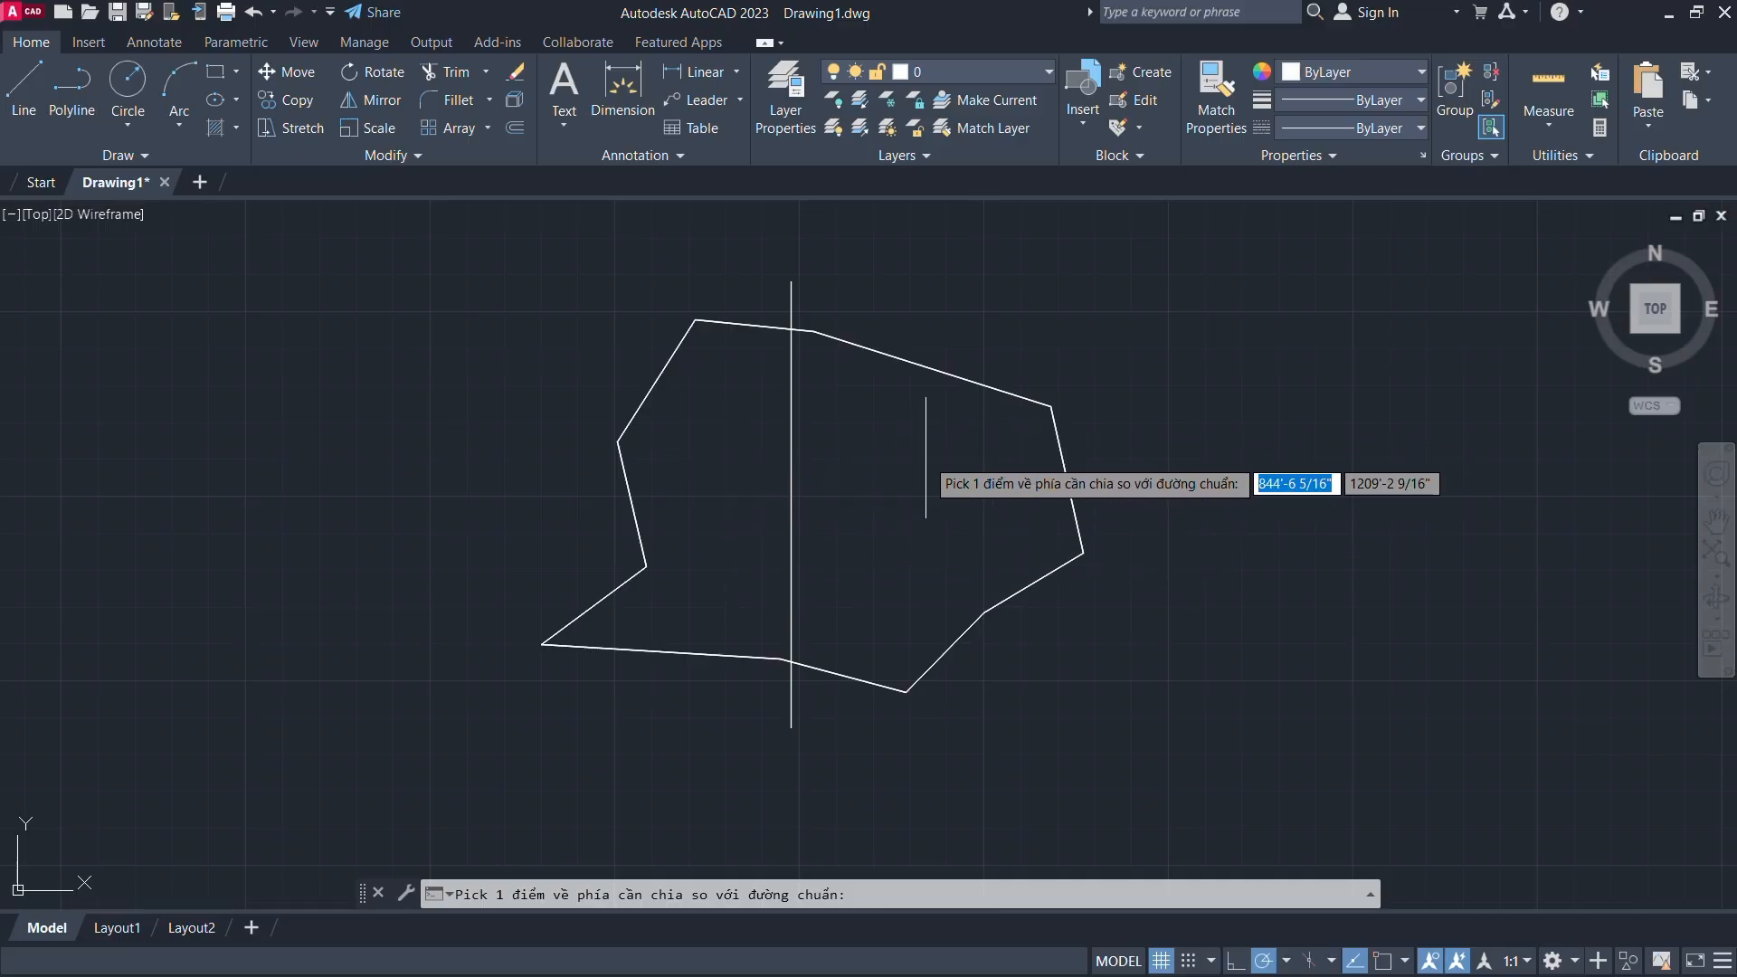
{"action": "left_click", "coordinate": [926, 457]}
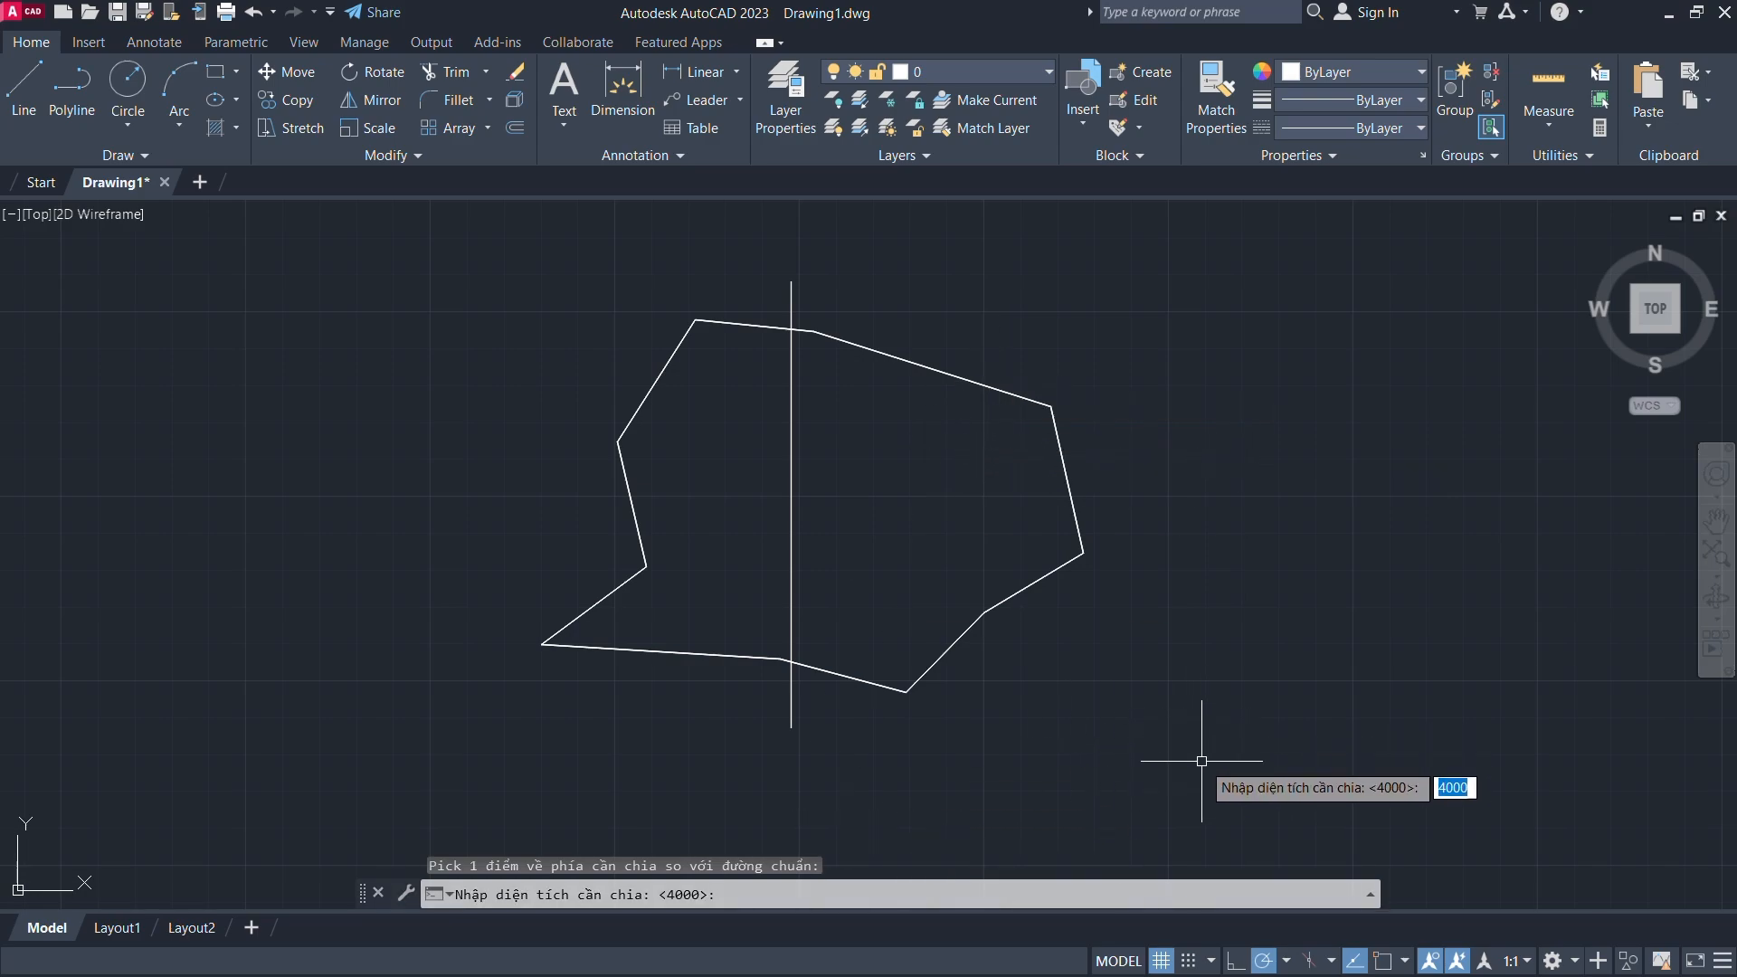
Set the area to divide off to 4000 and shift the dividing line in parallel with option S
{"action": "type", "text": "400"}
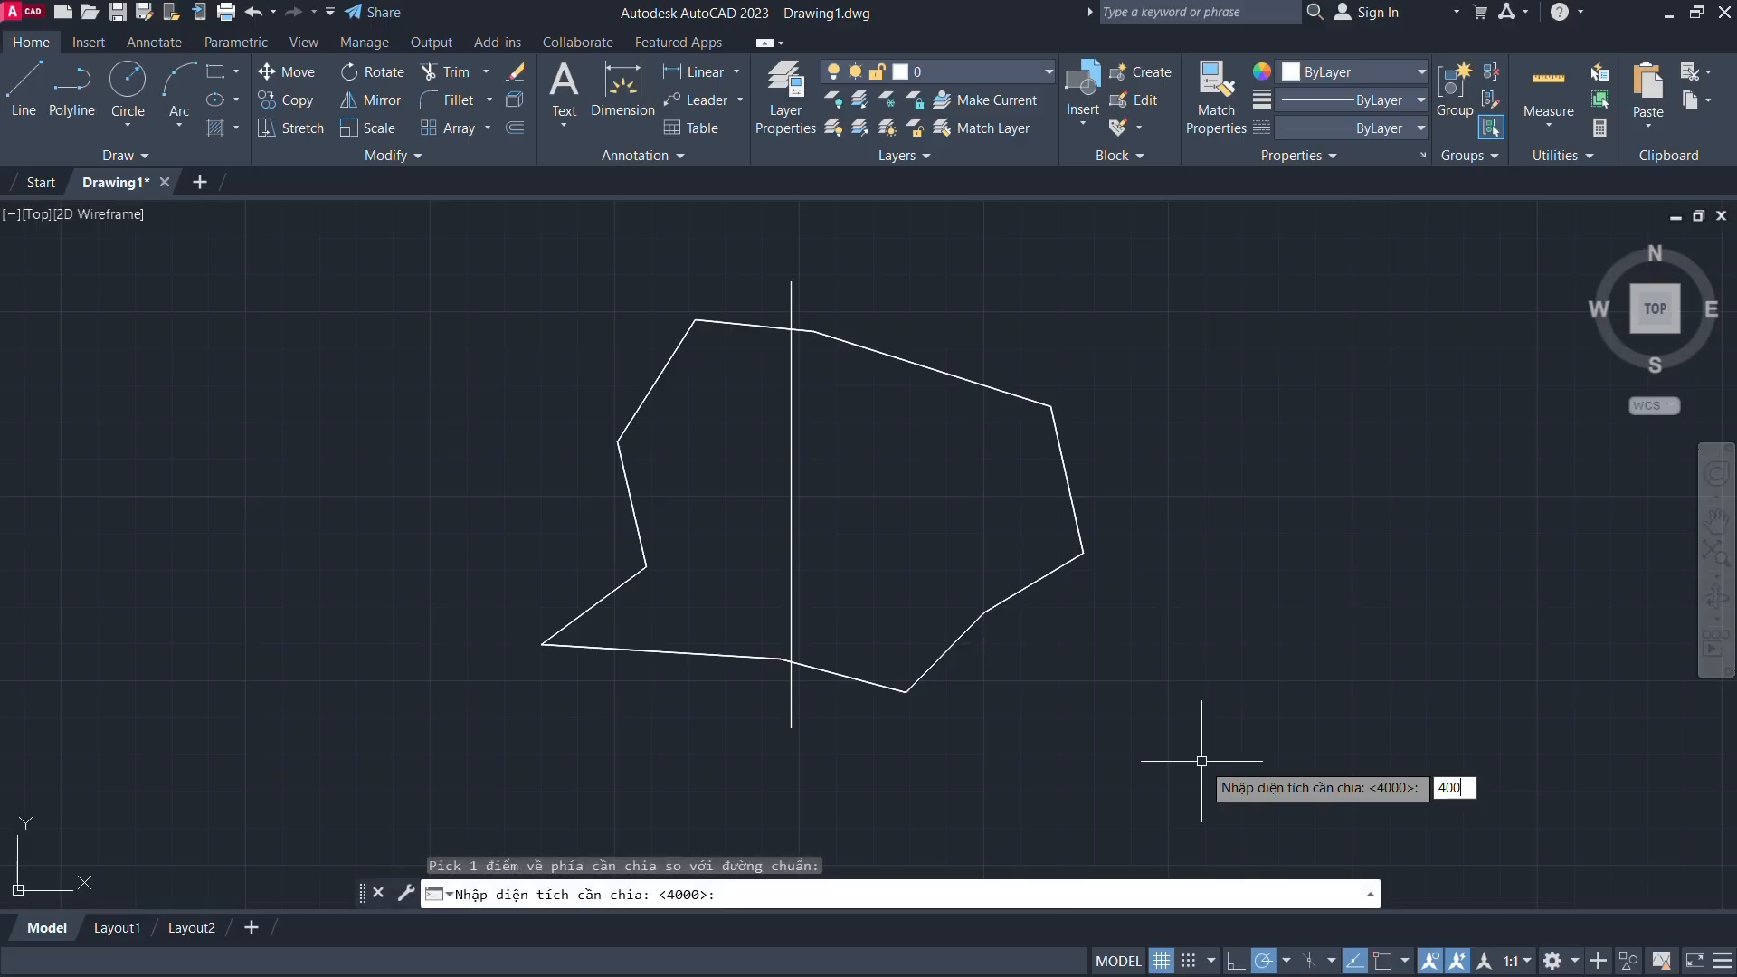
{"action": "key", "text": "Return"}
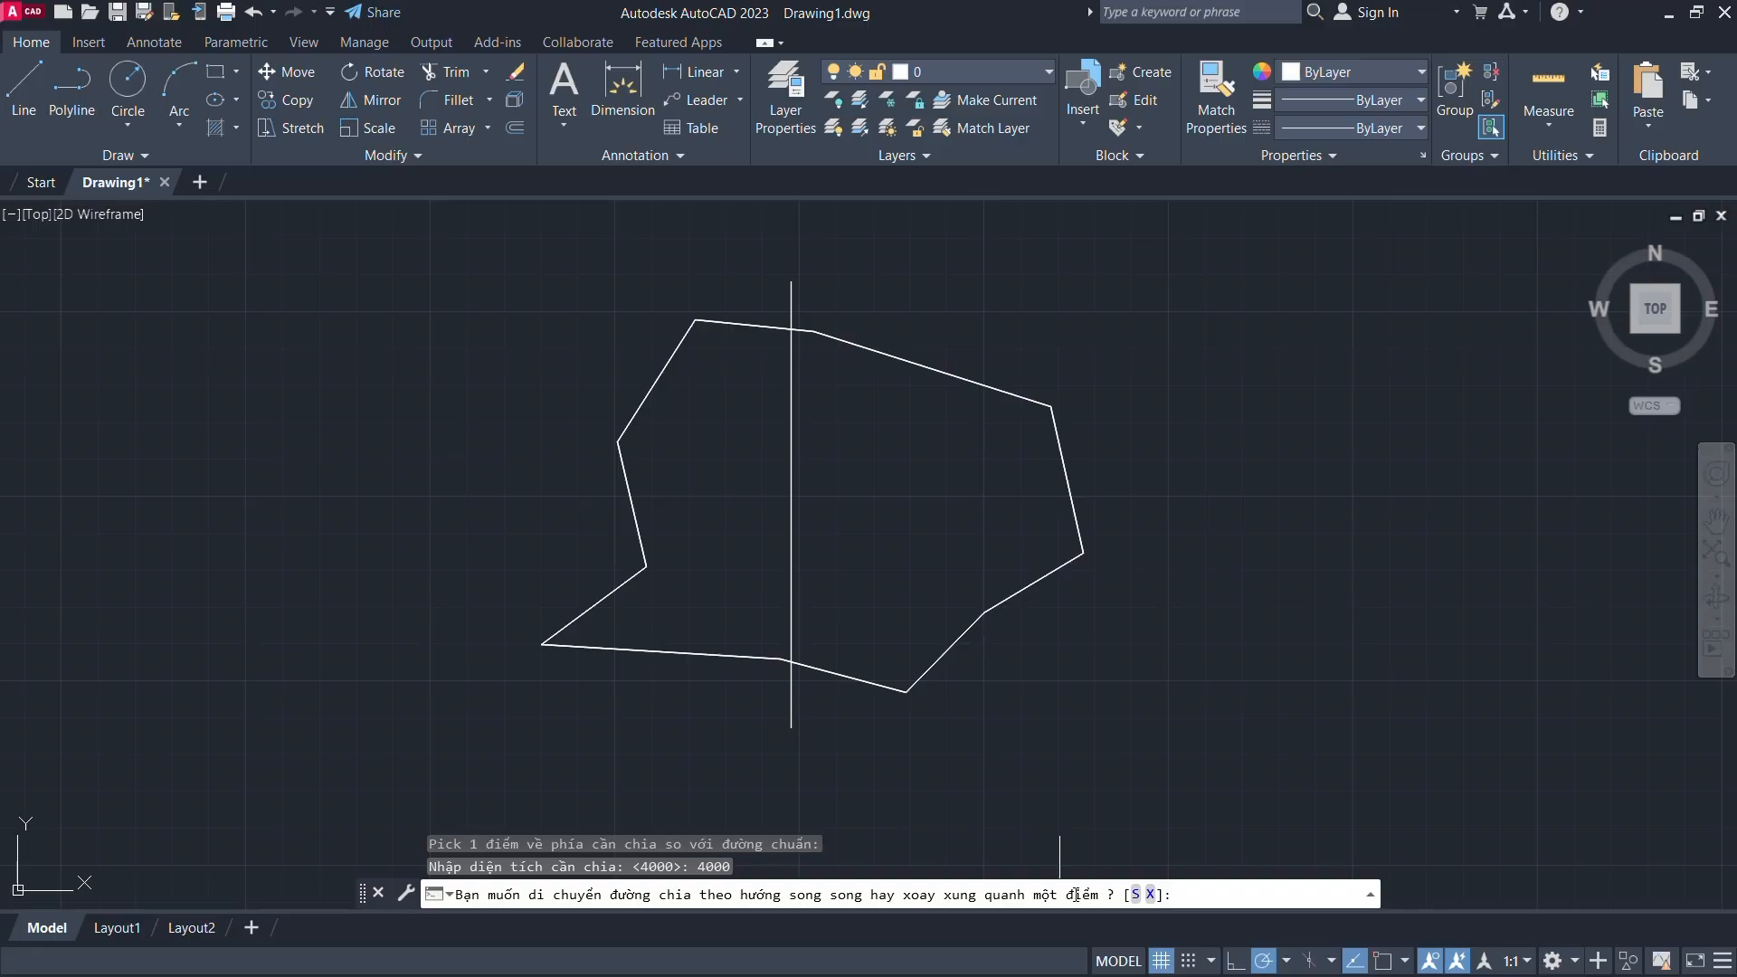
{"action": "left_click", "coordinate": [1137, 896]}
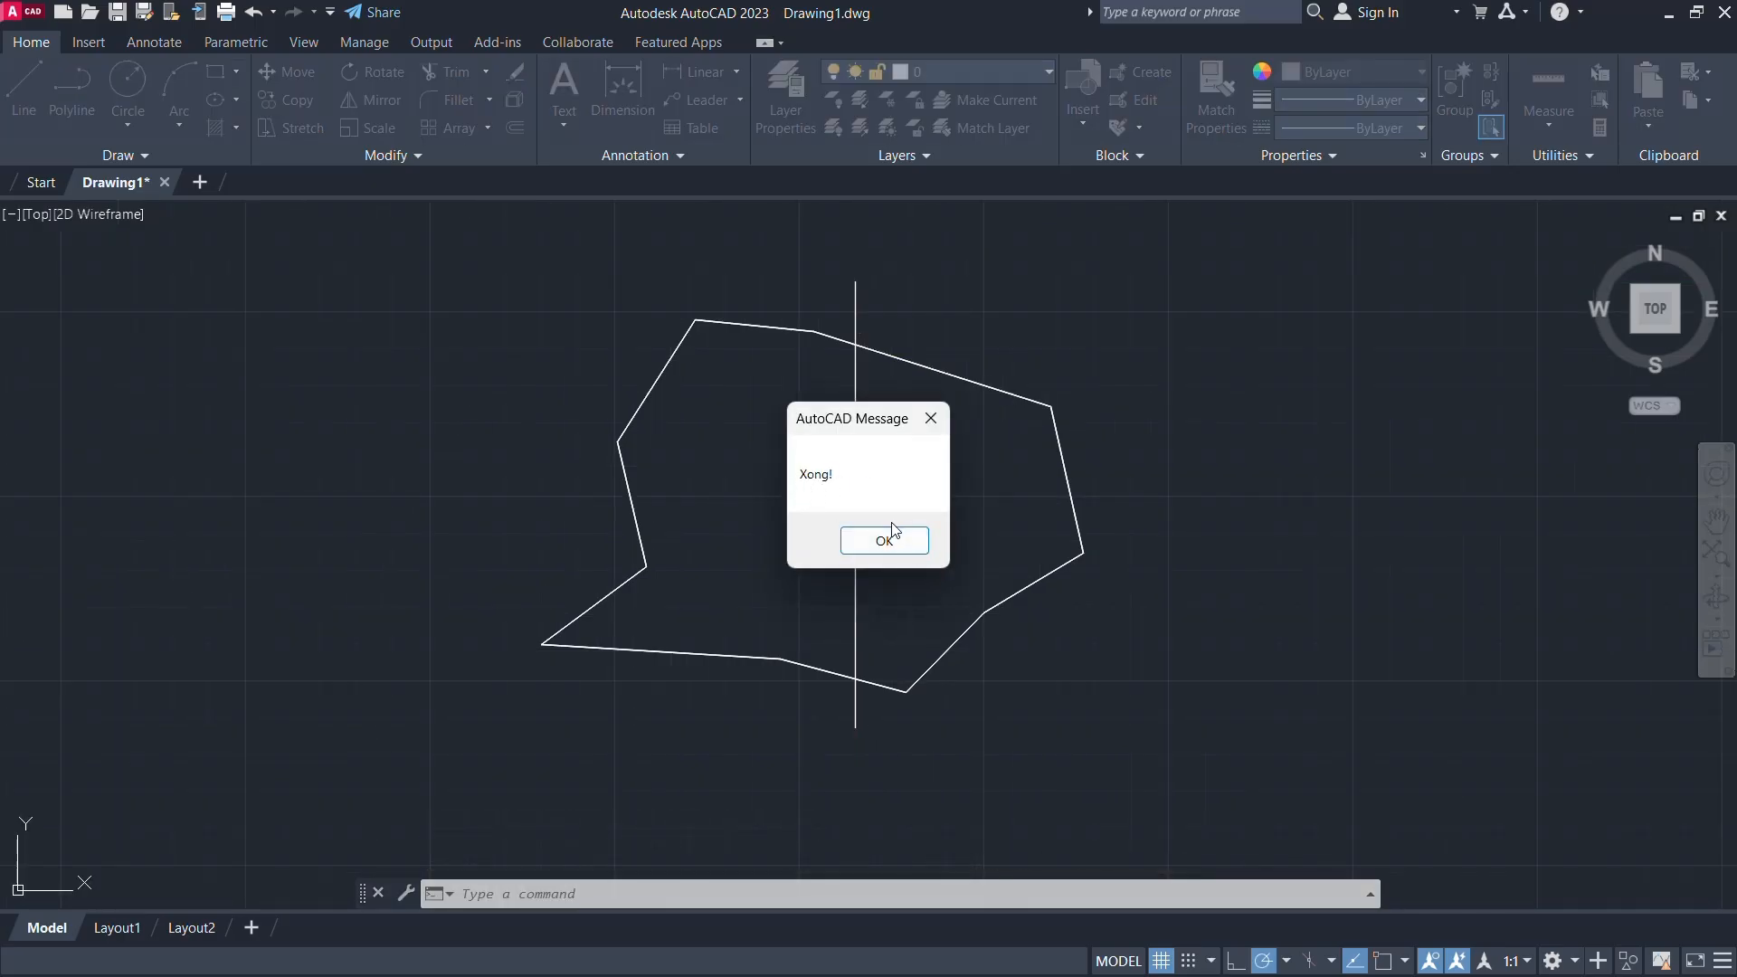
{"action": "left_click", "coordinate": [902, 542]}
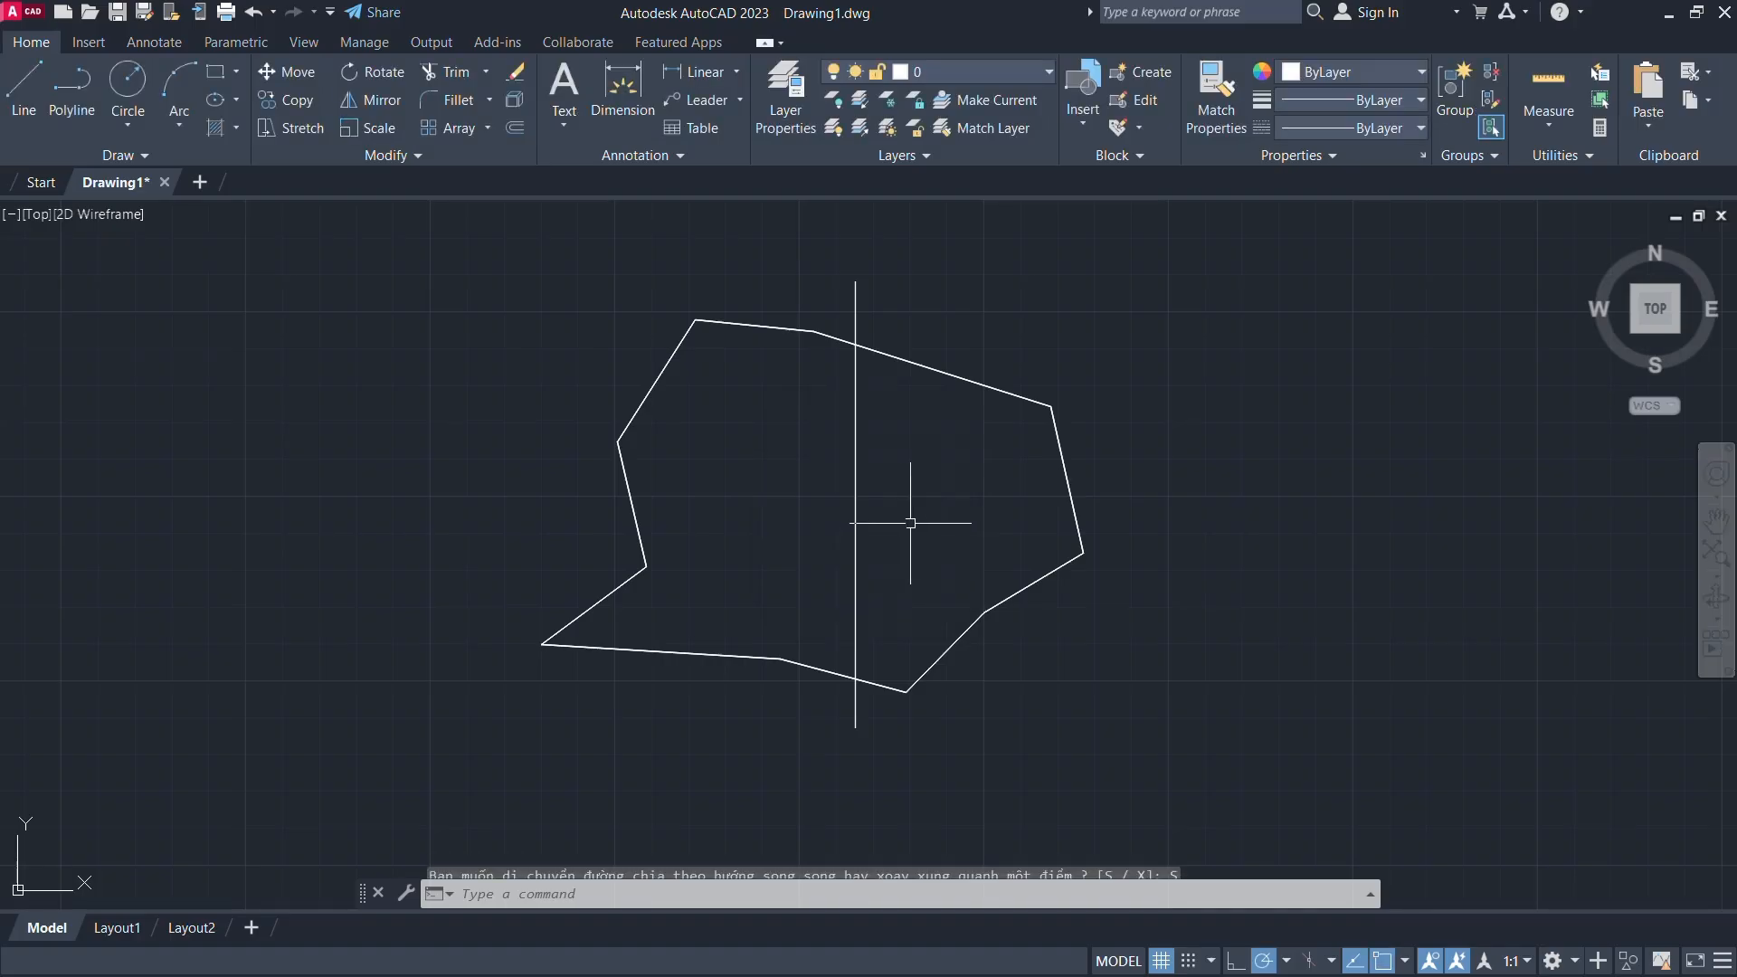
{"action": "type", "text": "S"}
{"action": "key", "text": "Return"}
Create a polyline boundary of the plot portion right of the dividing line and move it clear of the plot to the right
{"action": "scroll", "coordinate": [948, 450], "scroll_direction": "up", "scroll_amount": 2}
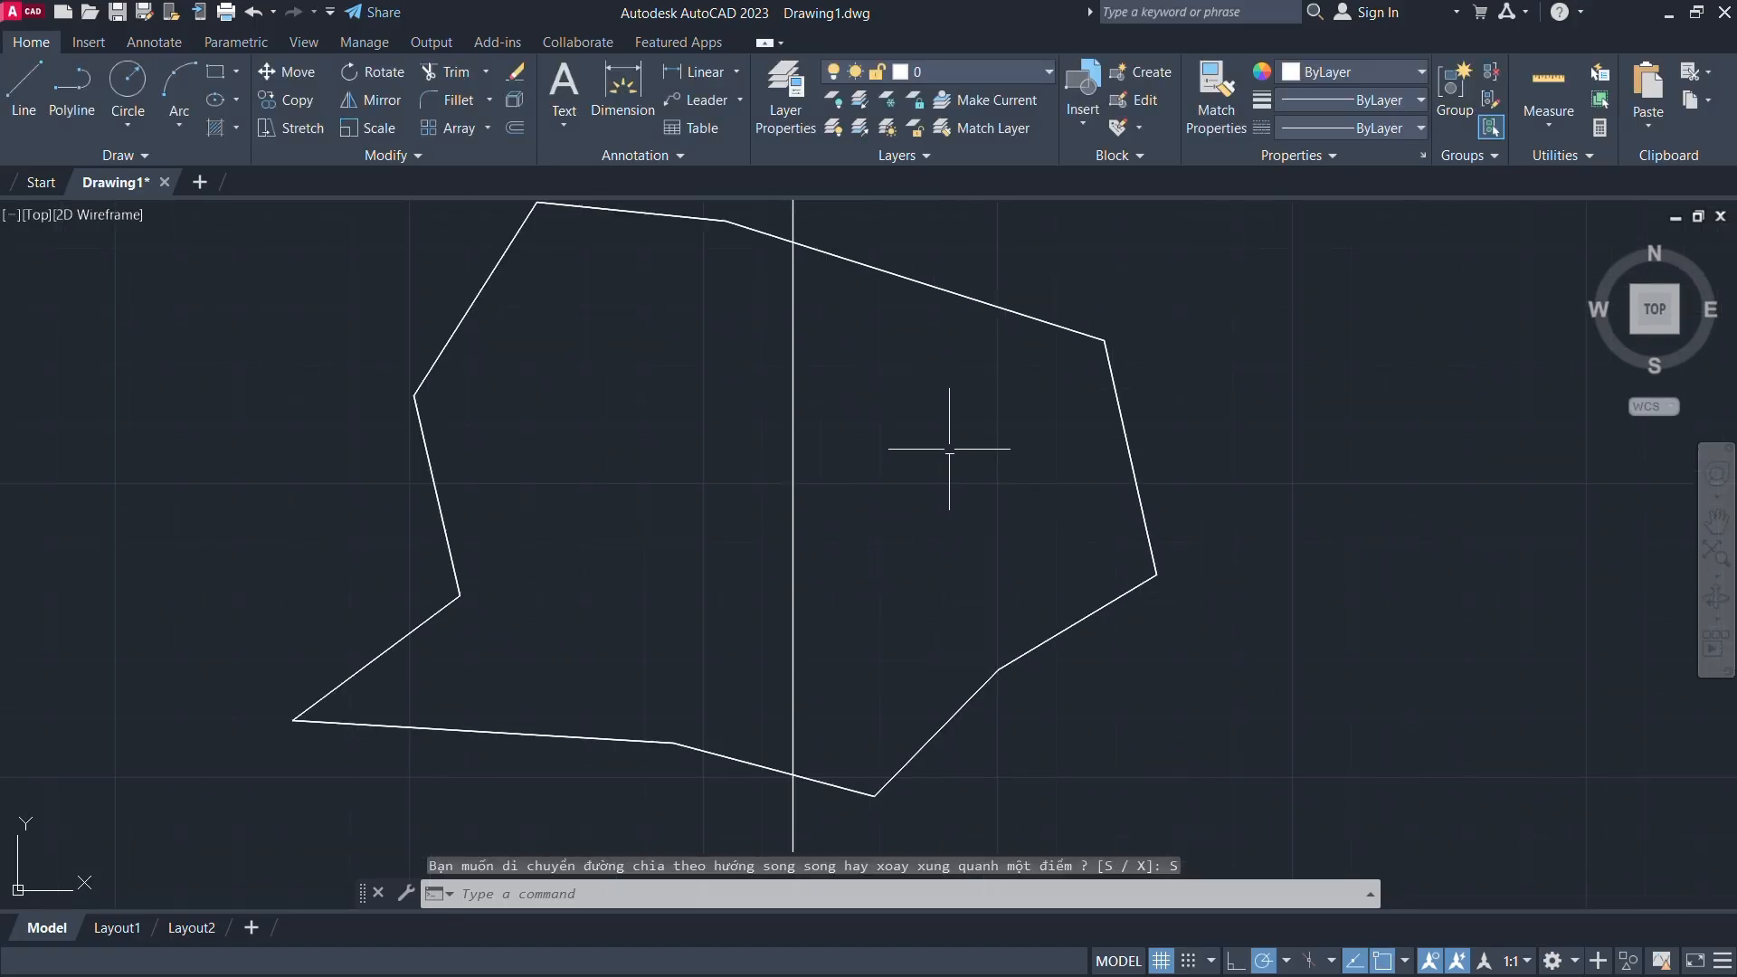
{"action": "scroll", "coordinate": [950, 450], "scroll_direction": "down", "scroll_amount": 2}
{"action": "middle_click_drag", "start_coordinate": [950, 450], "coordinate": [892, 477]}
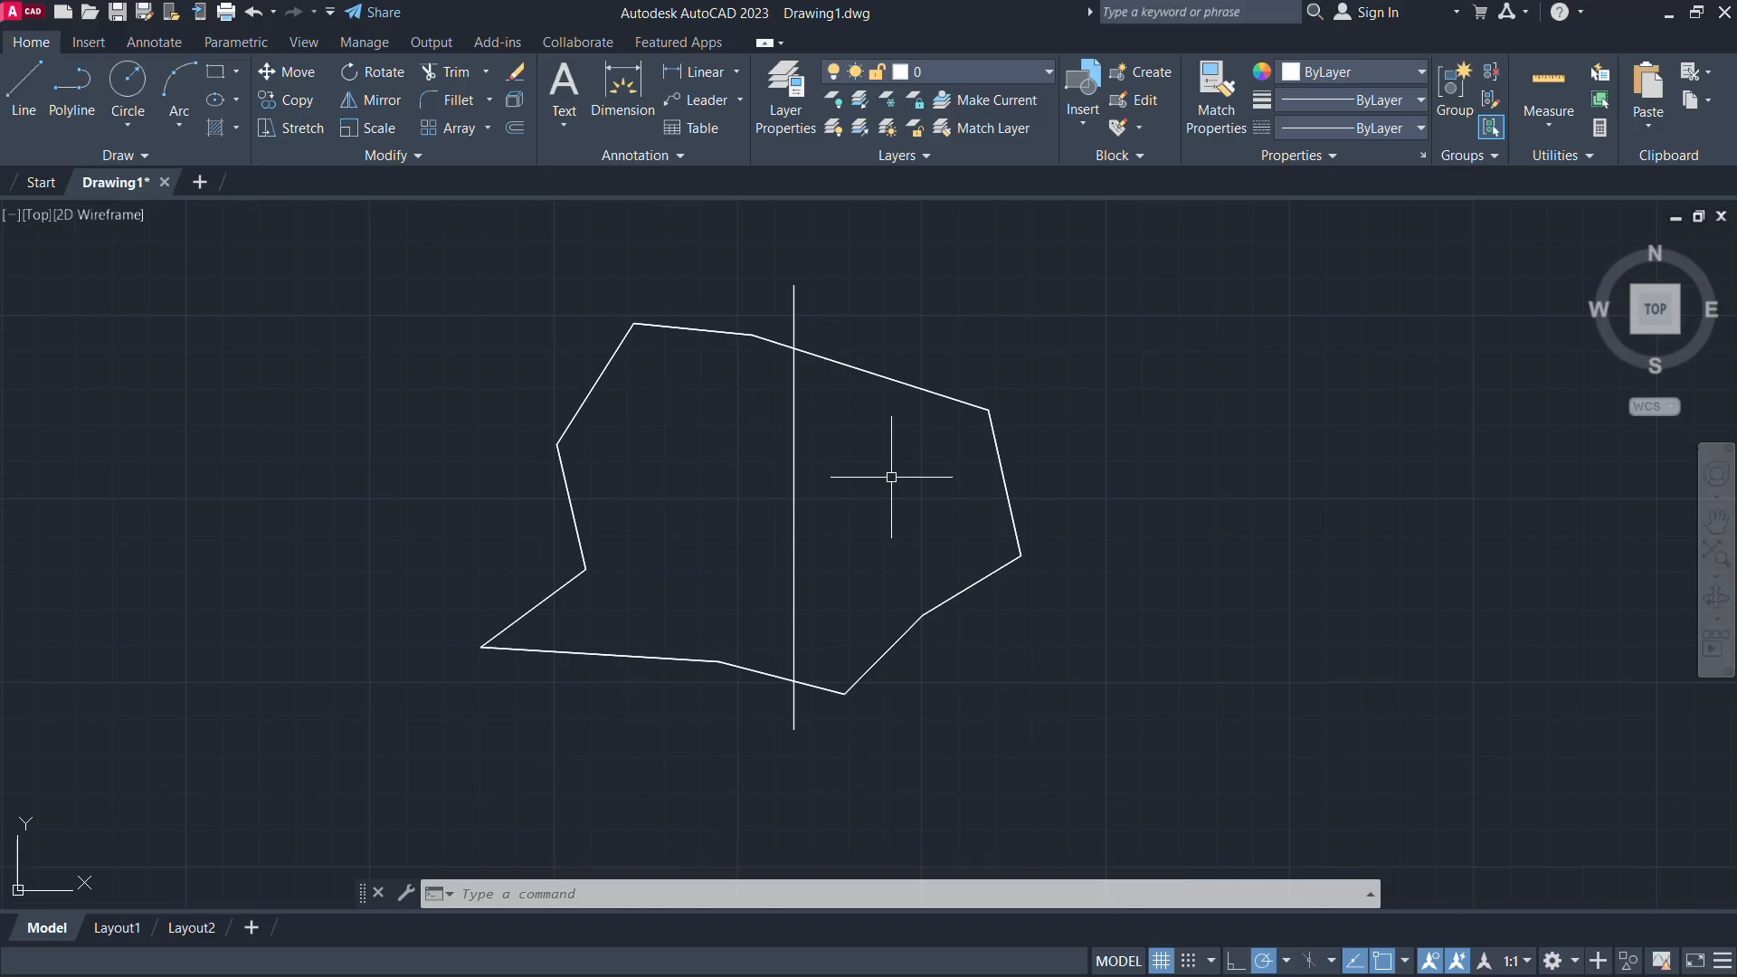
{"action": "key", "text": "Escape"}
{"action": "type", "text": "BO"}
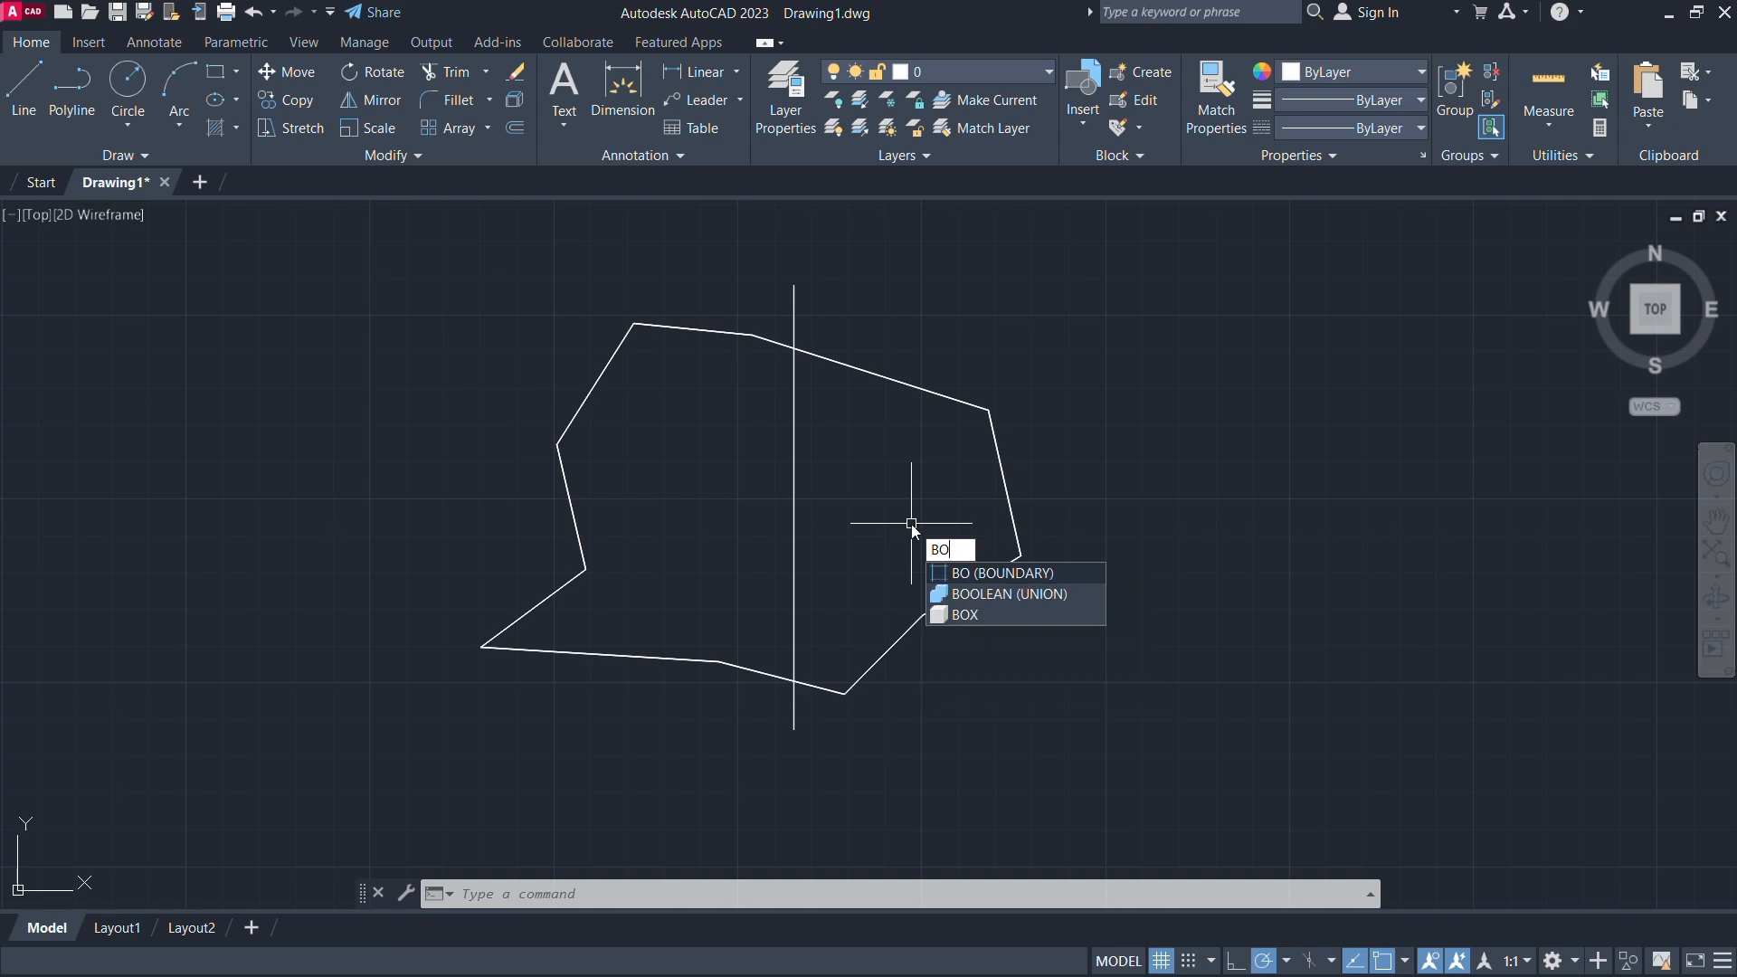
{"action": "key", "text": "Return"}
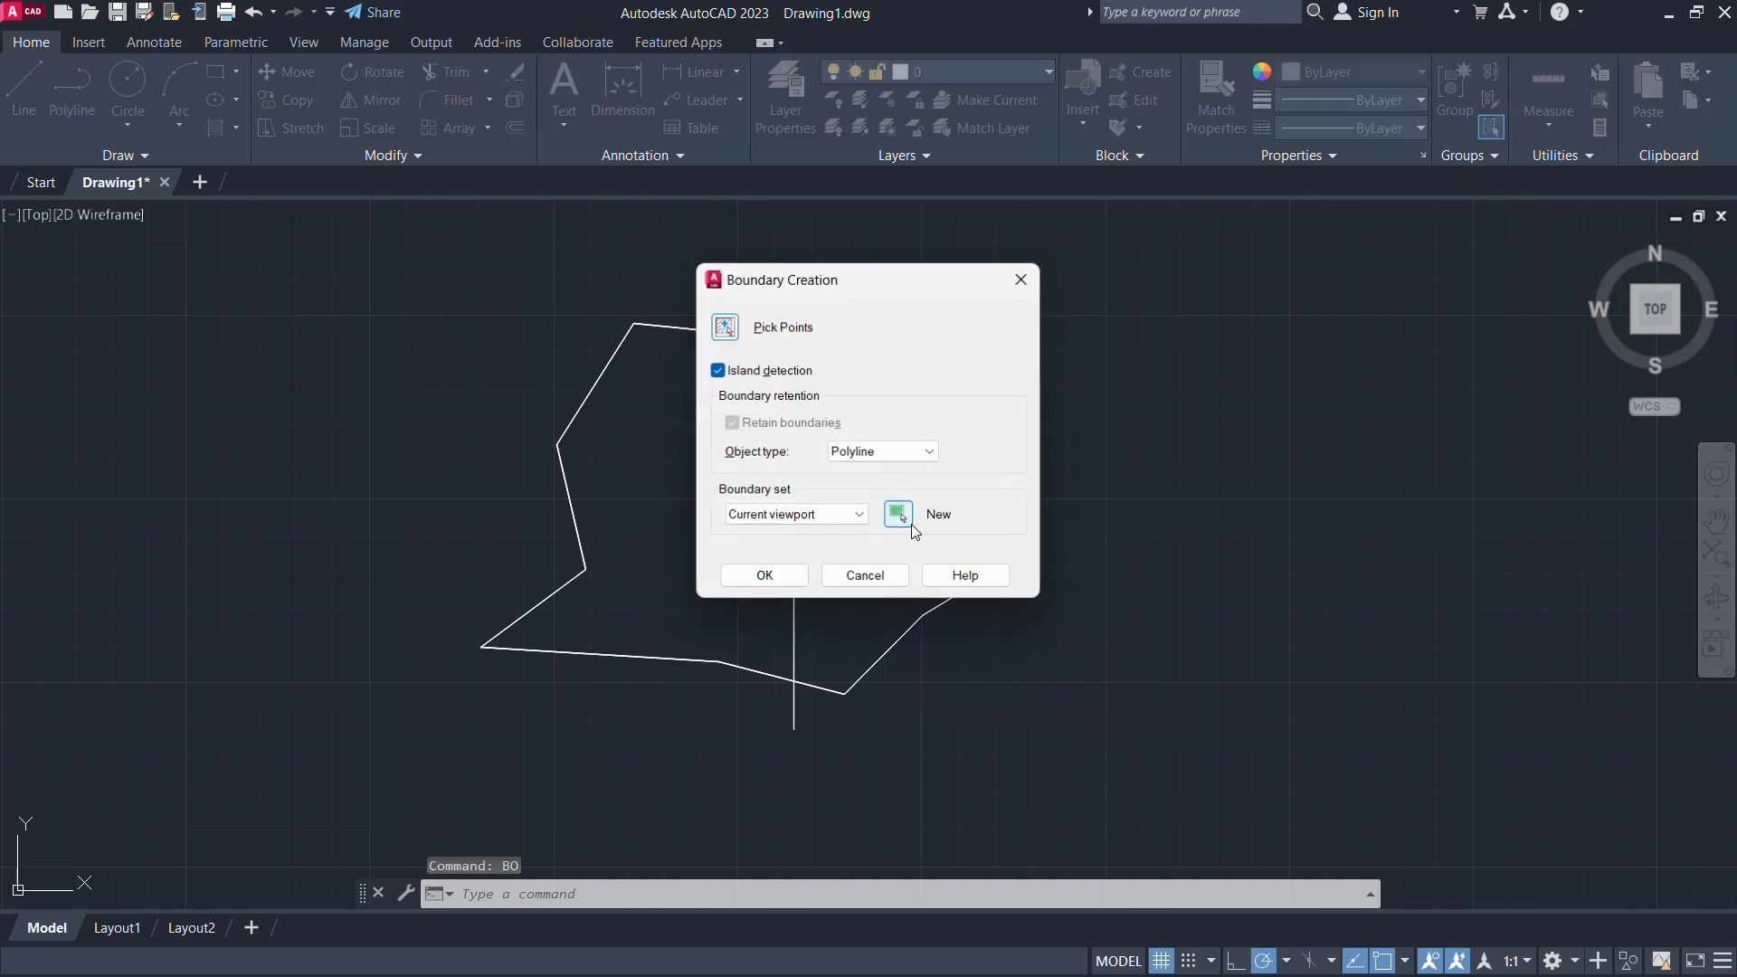
{"action": "left_click", "coordinate": [724, 326]}
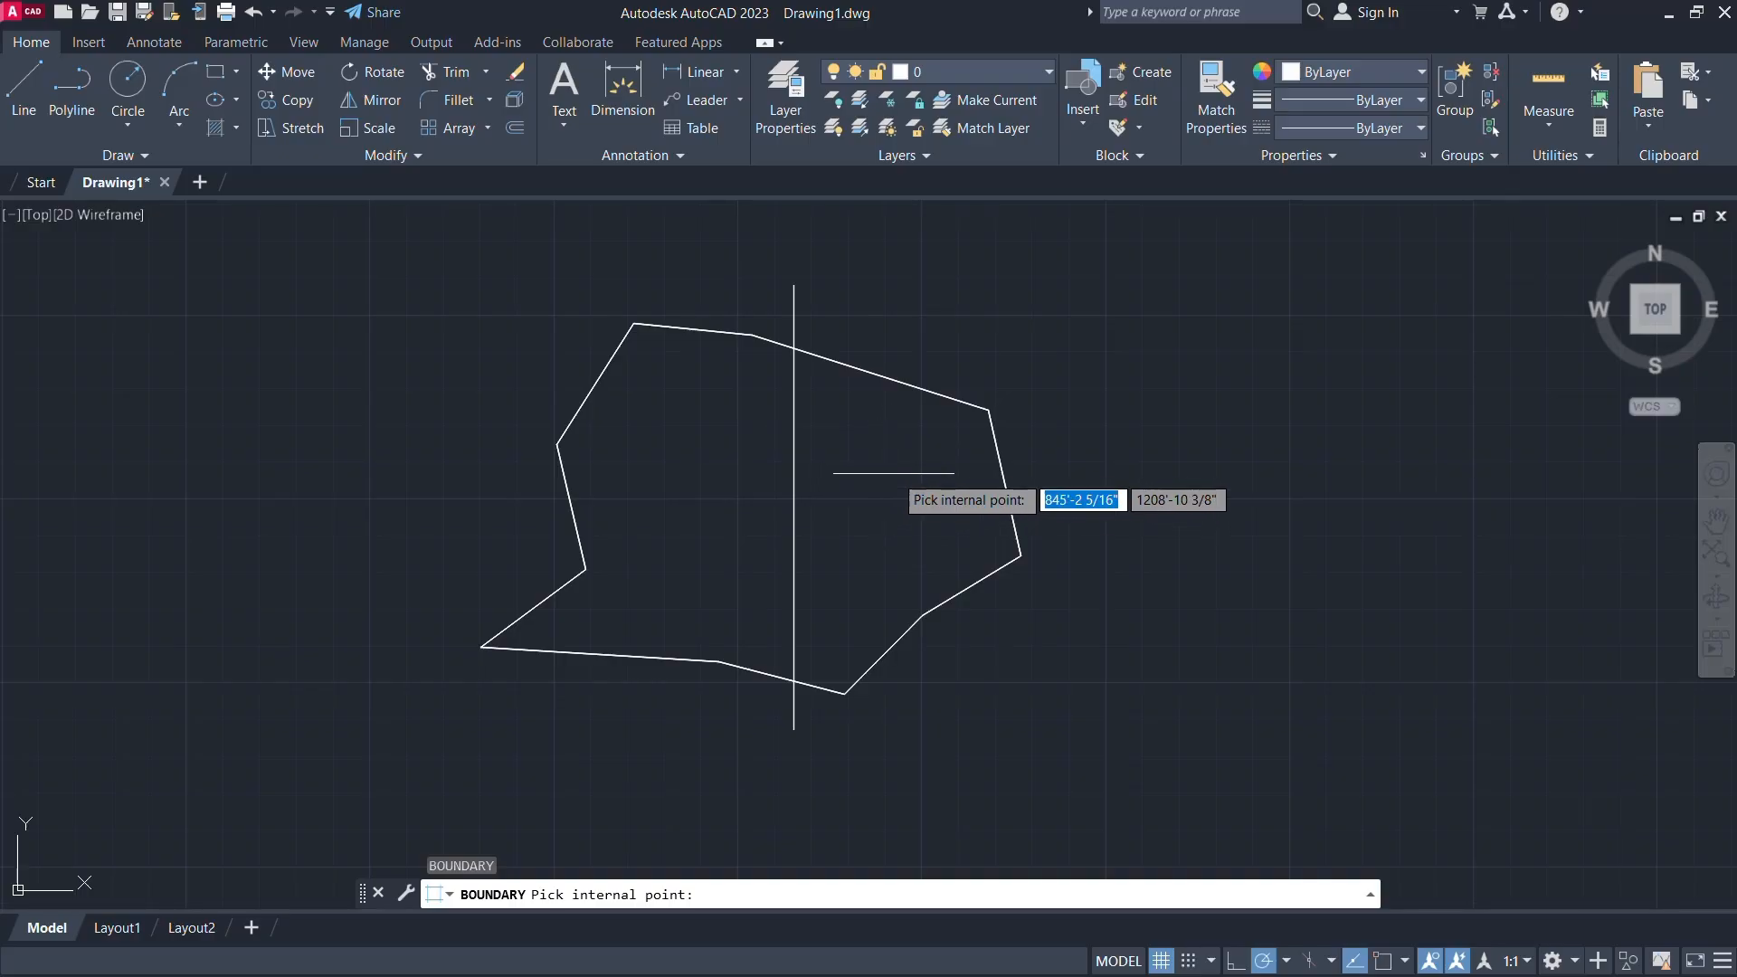
{"action": "left_click", "coordinate": [893, 463]}
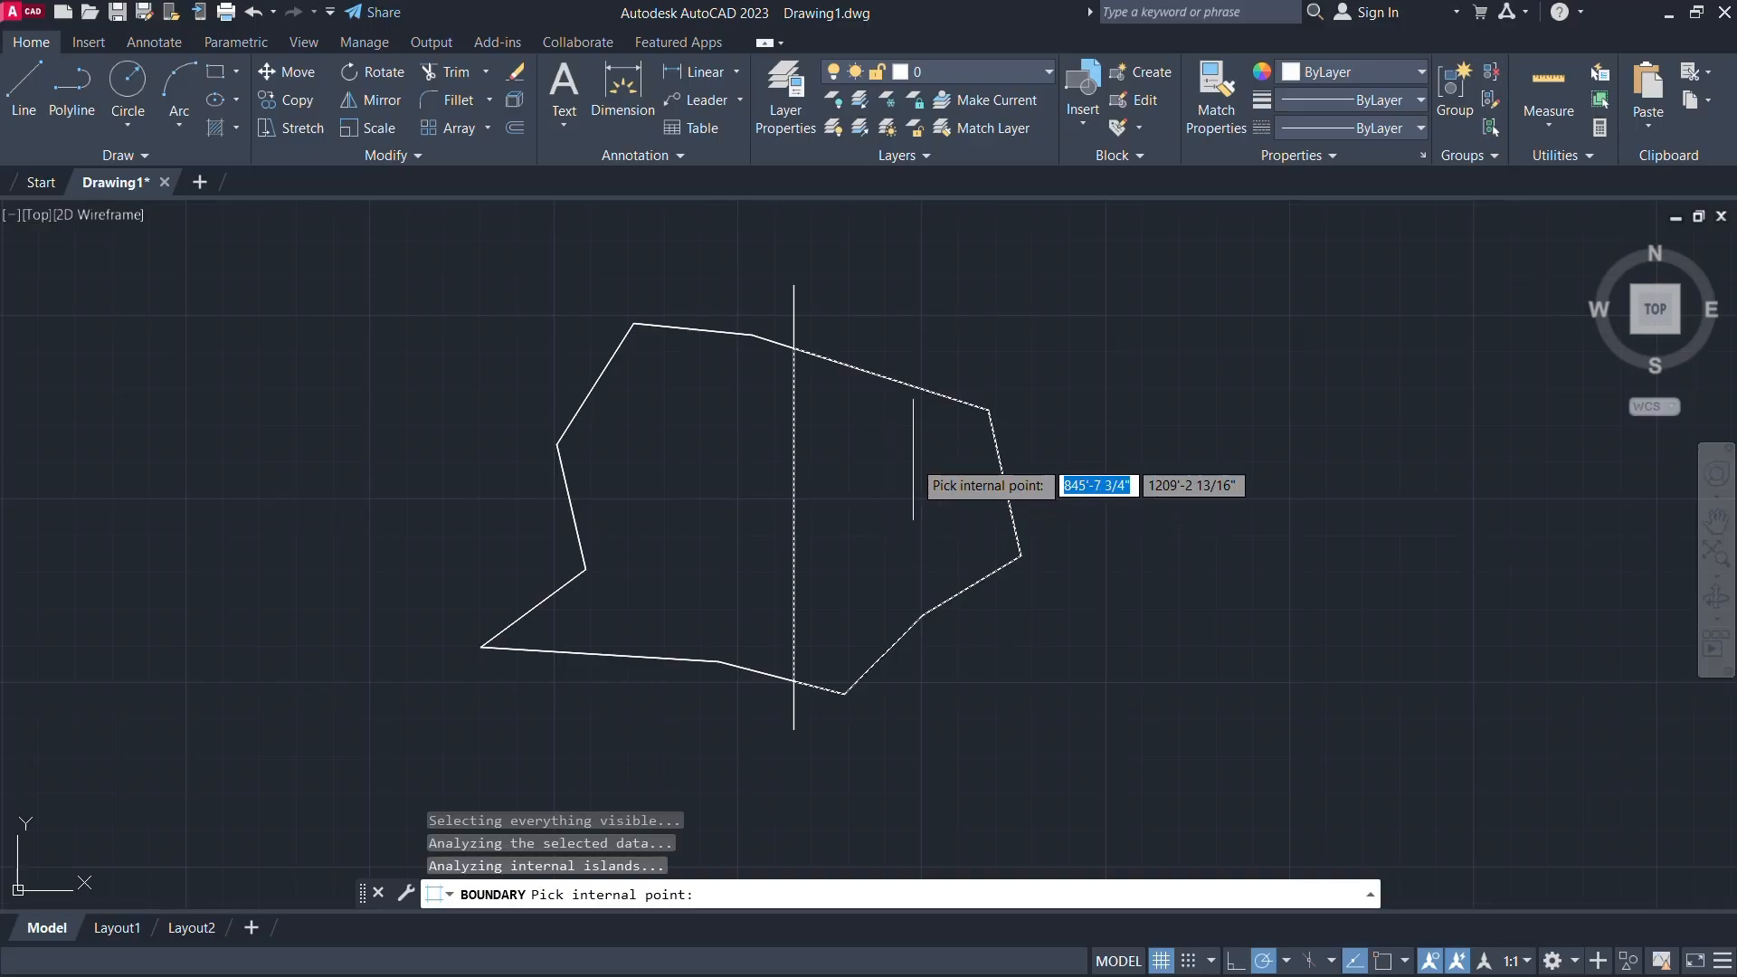
{"action": "key", "text": "Return"}
{"action": "key", "text": "Escape"}
{"action": "left_click", "coordinate": [920, 385]}
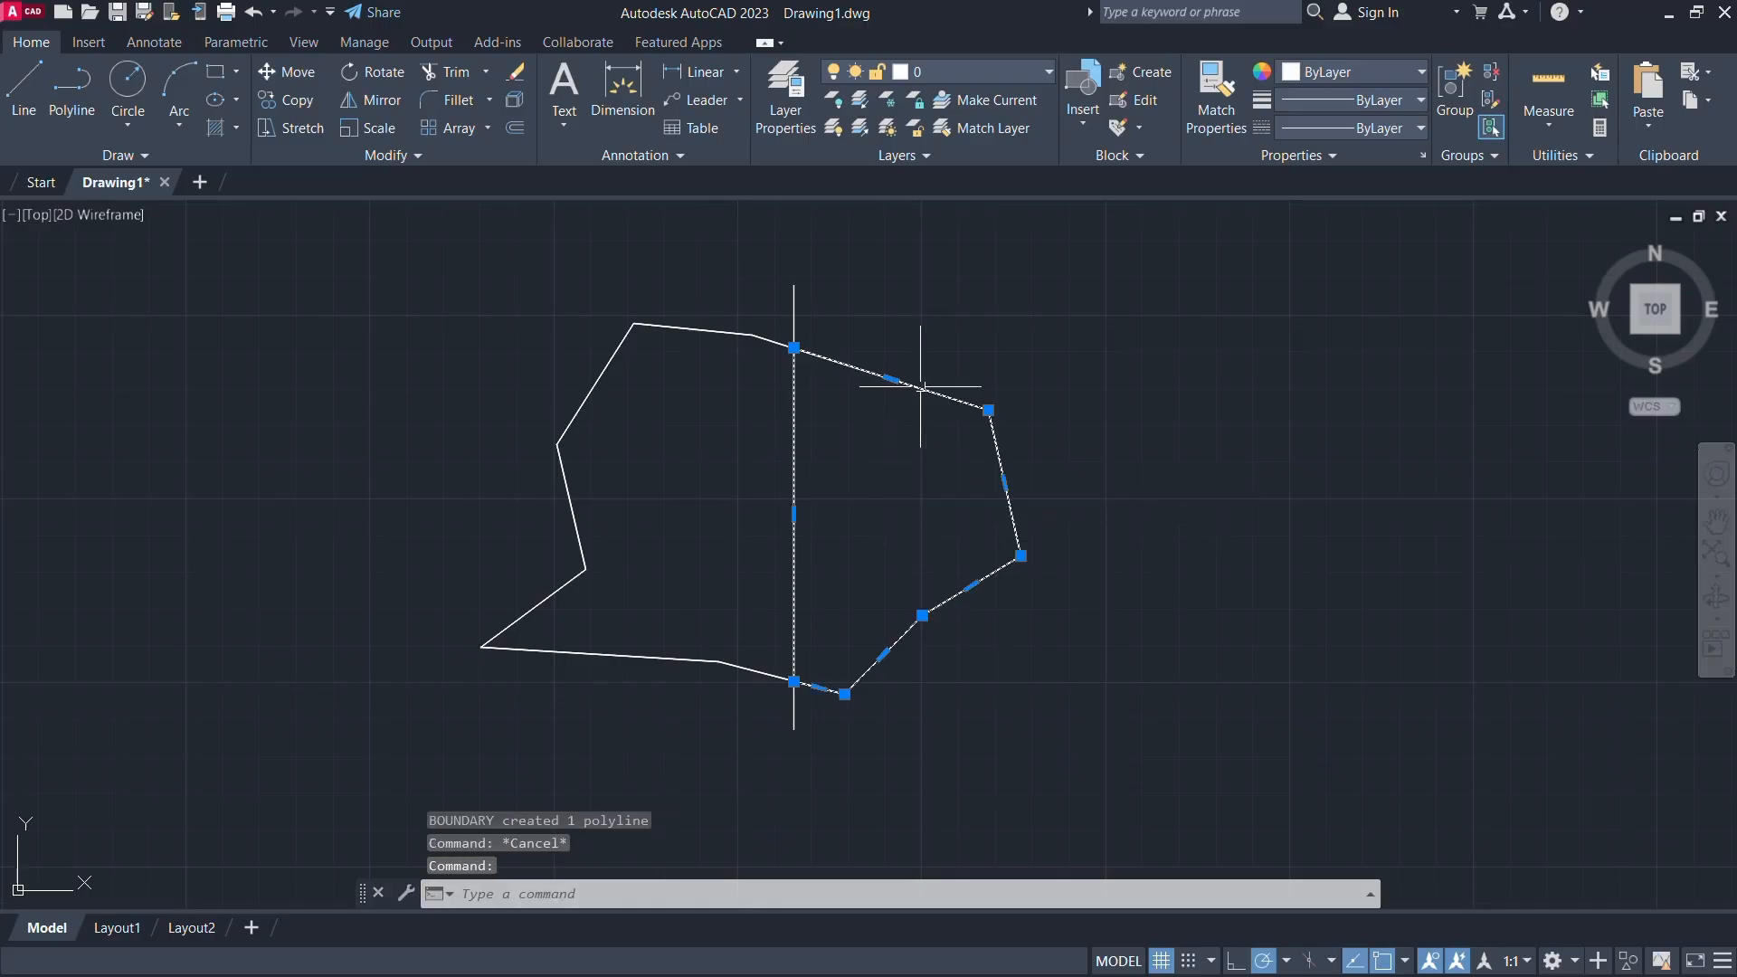
{"action": "left_click_drag", "start_coordinate": [915, 376], "coordinate": [1269, 362]}
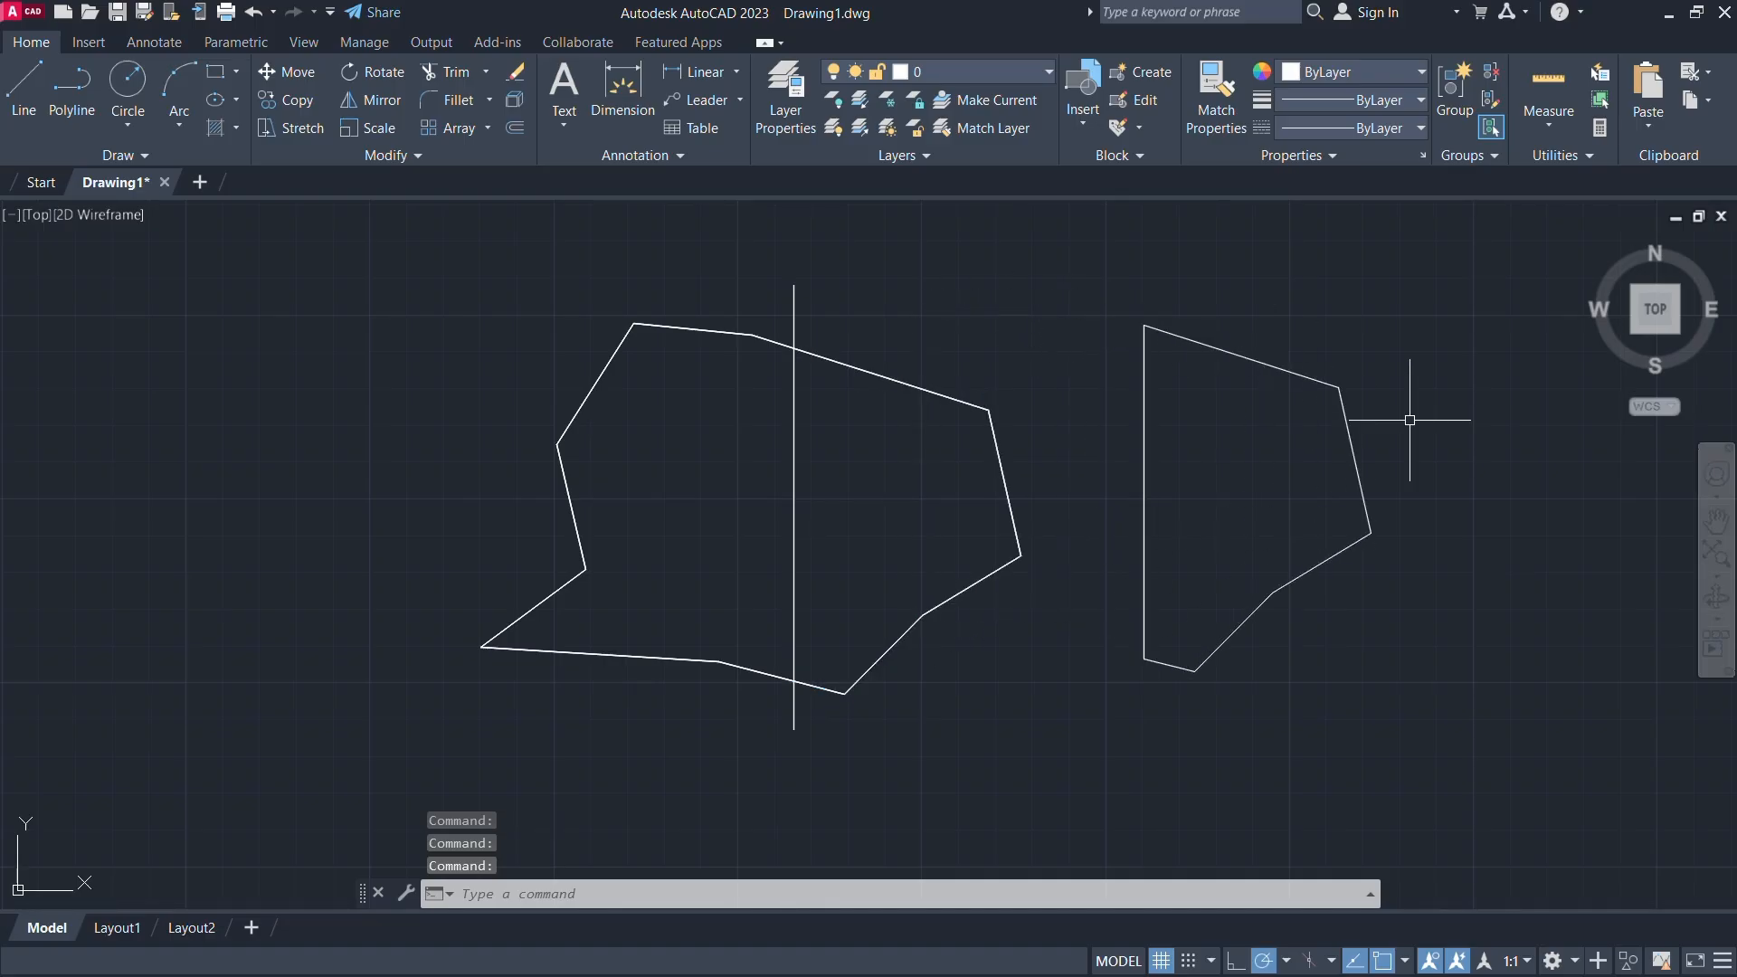
Check the area of the extracted polyline, the separate copy beside the plot, in its object properties
{"action": "scroll", "coordinate": [1409, 420], "scroll_direction": "up", "scroll_amount": 2}
{"action": "middle_click_drag", "start_coordinate": [1398, 398], "coordinate": [1207, 457]}
{"action": "scroll", "coordinate": [1225, 459], "scroll_direction": "down", "scroll_amount": 2}
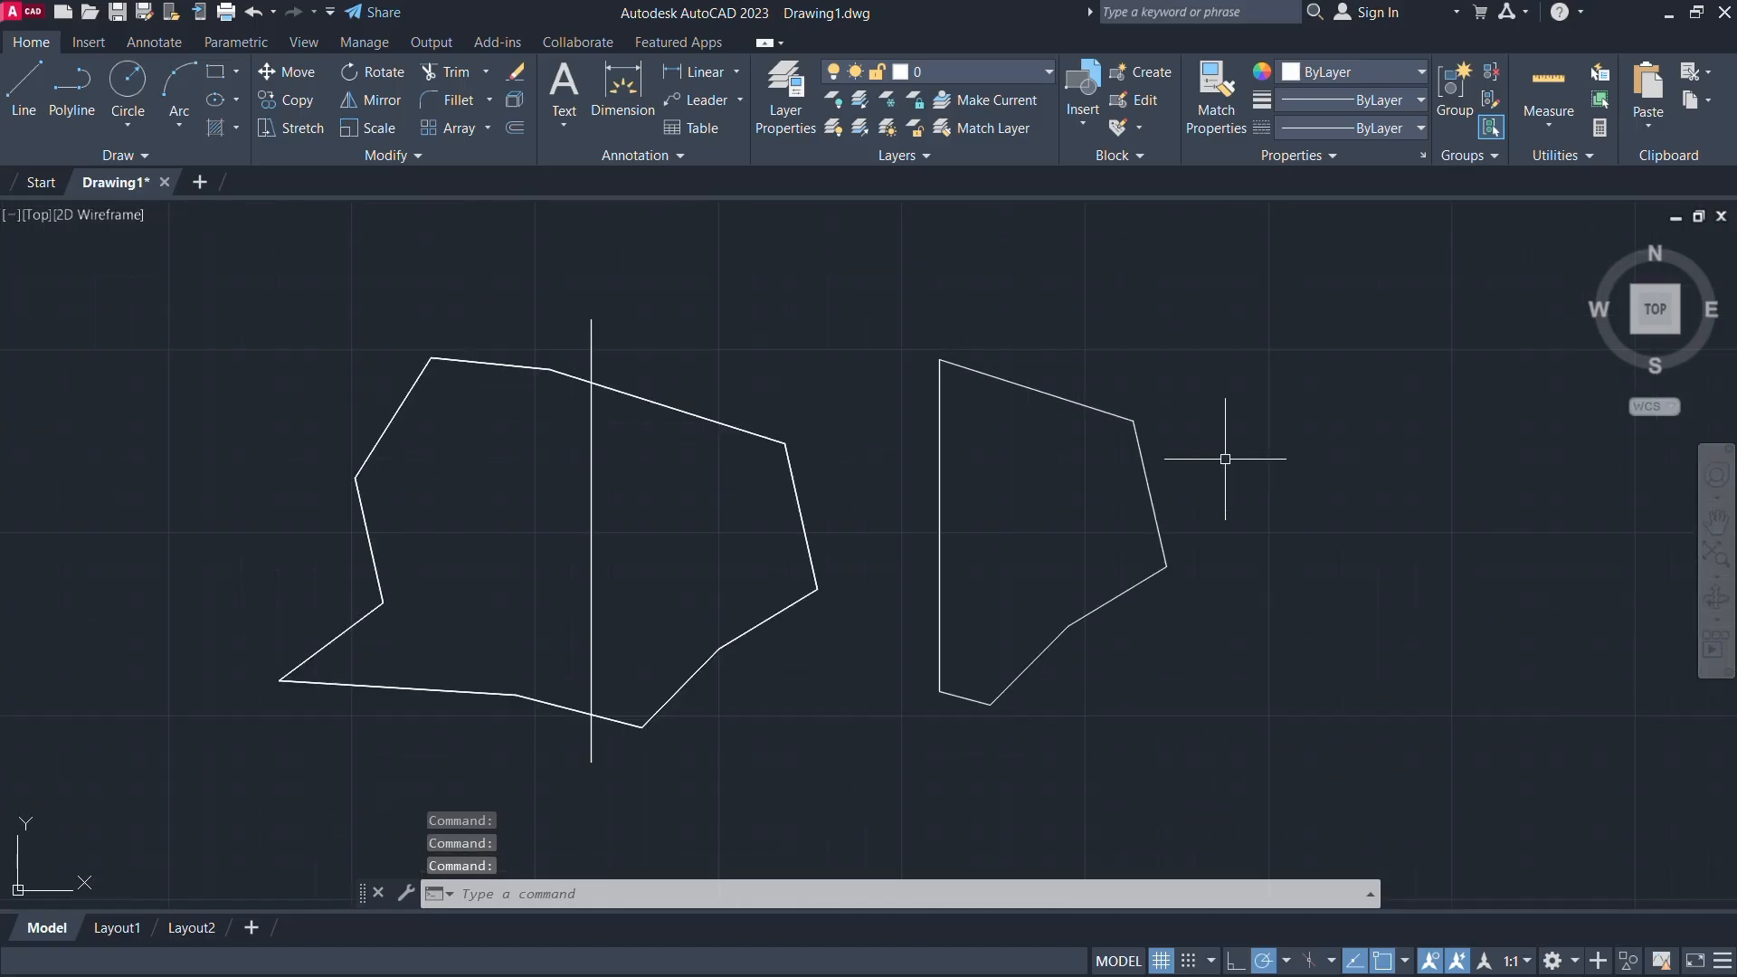
{"action": "key", "text": "Escape"}
{"action": "left_click", "coordinate": [1158, 522]}
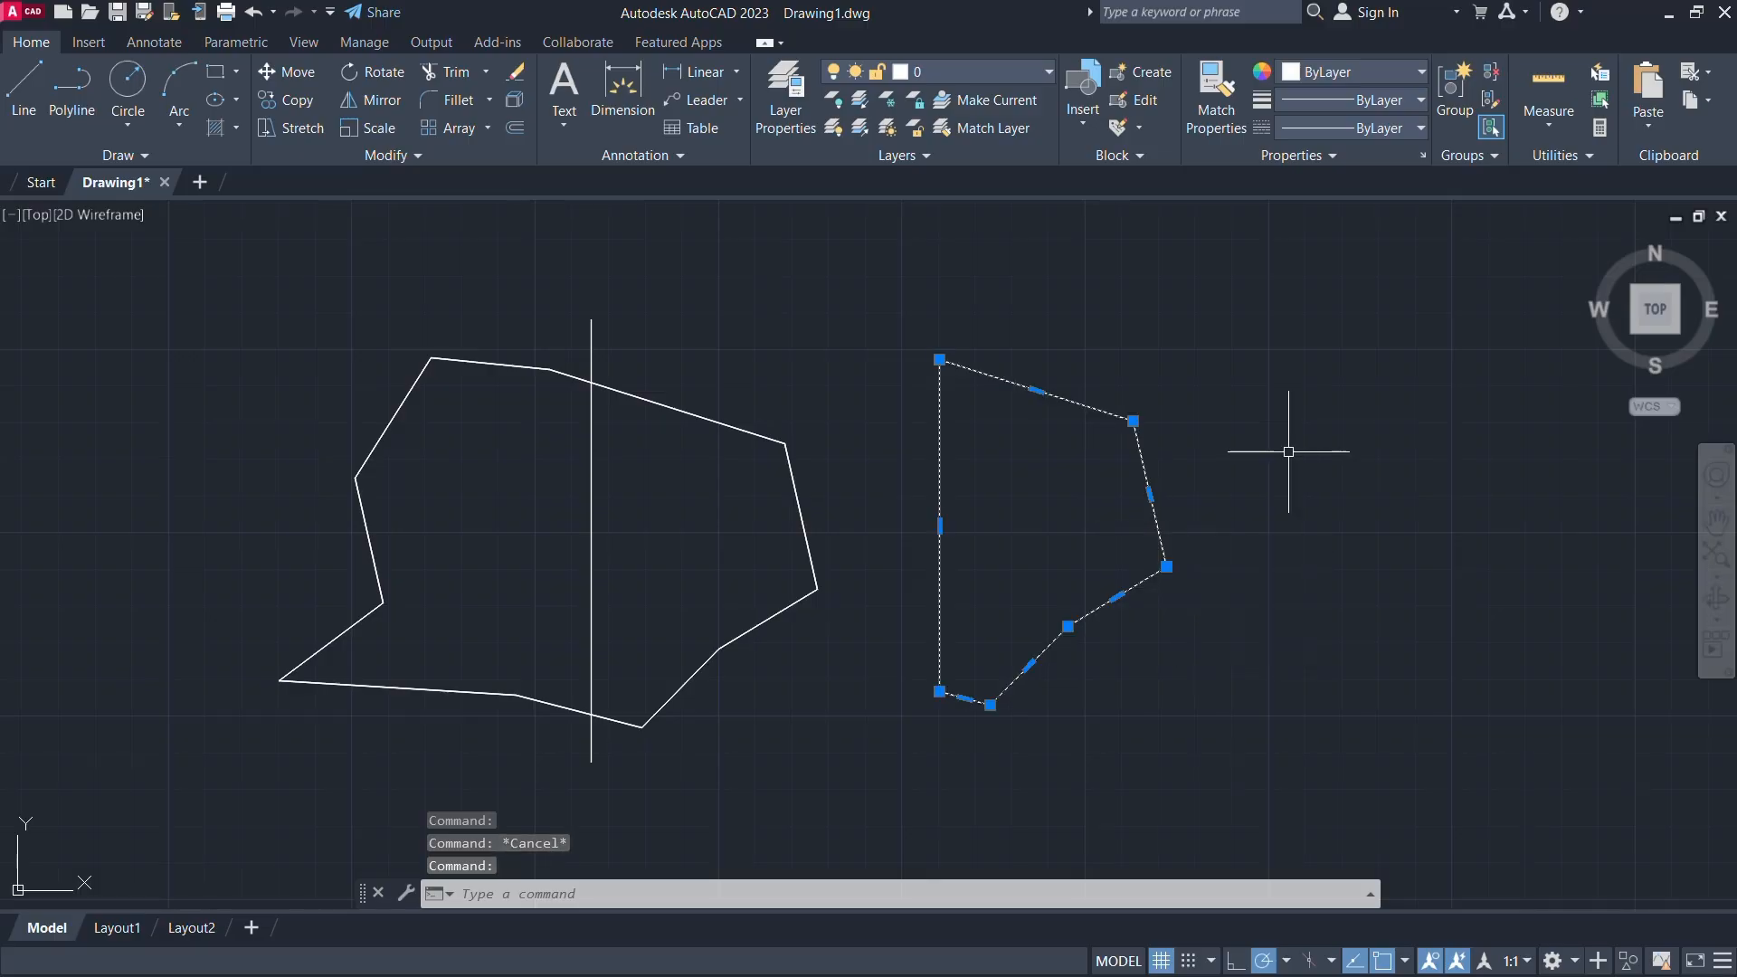
{"action": "type", "text": "PROPERTIES"}
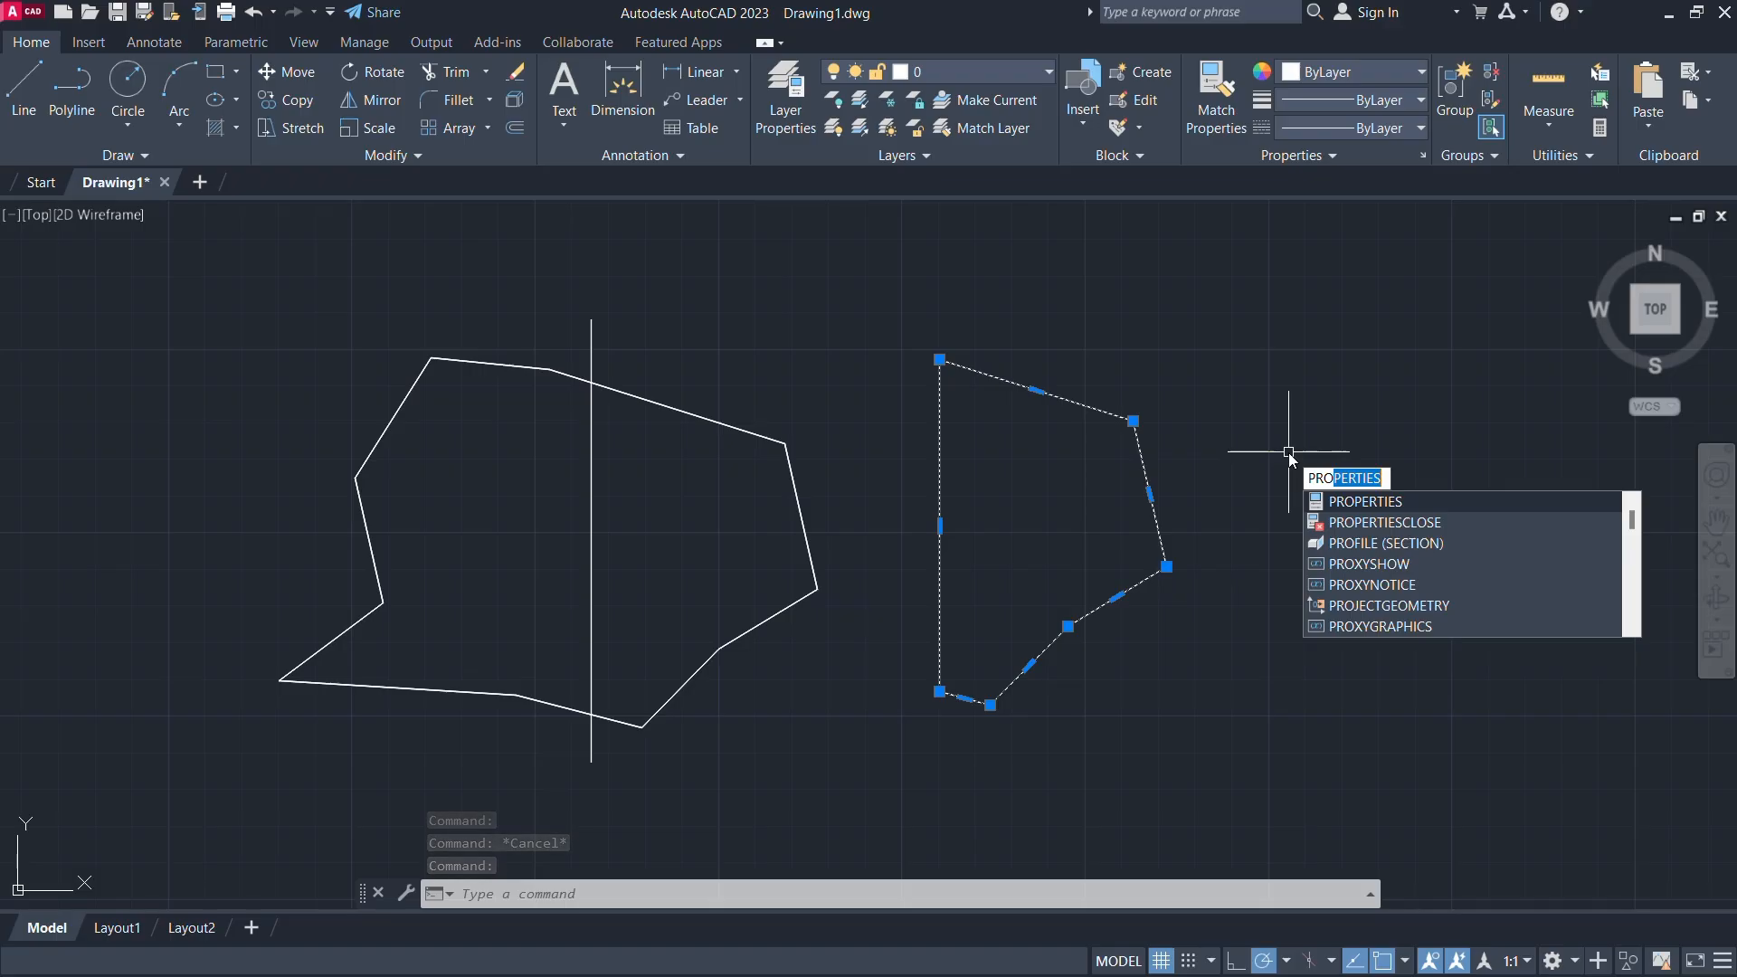
{"action": "key", "text": "Return"}
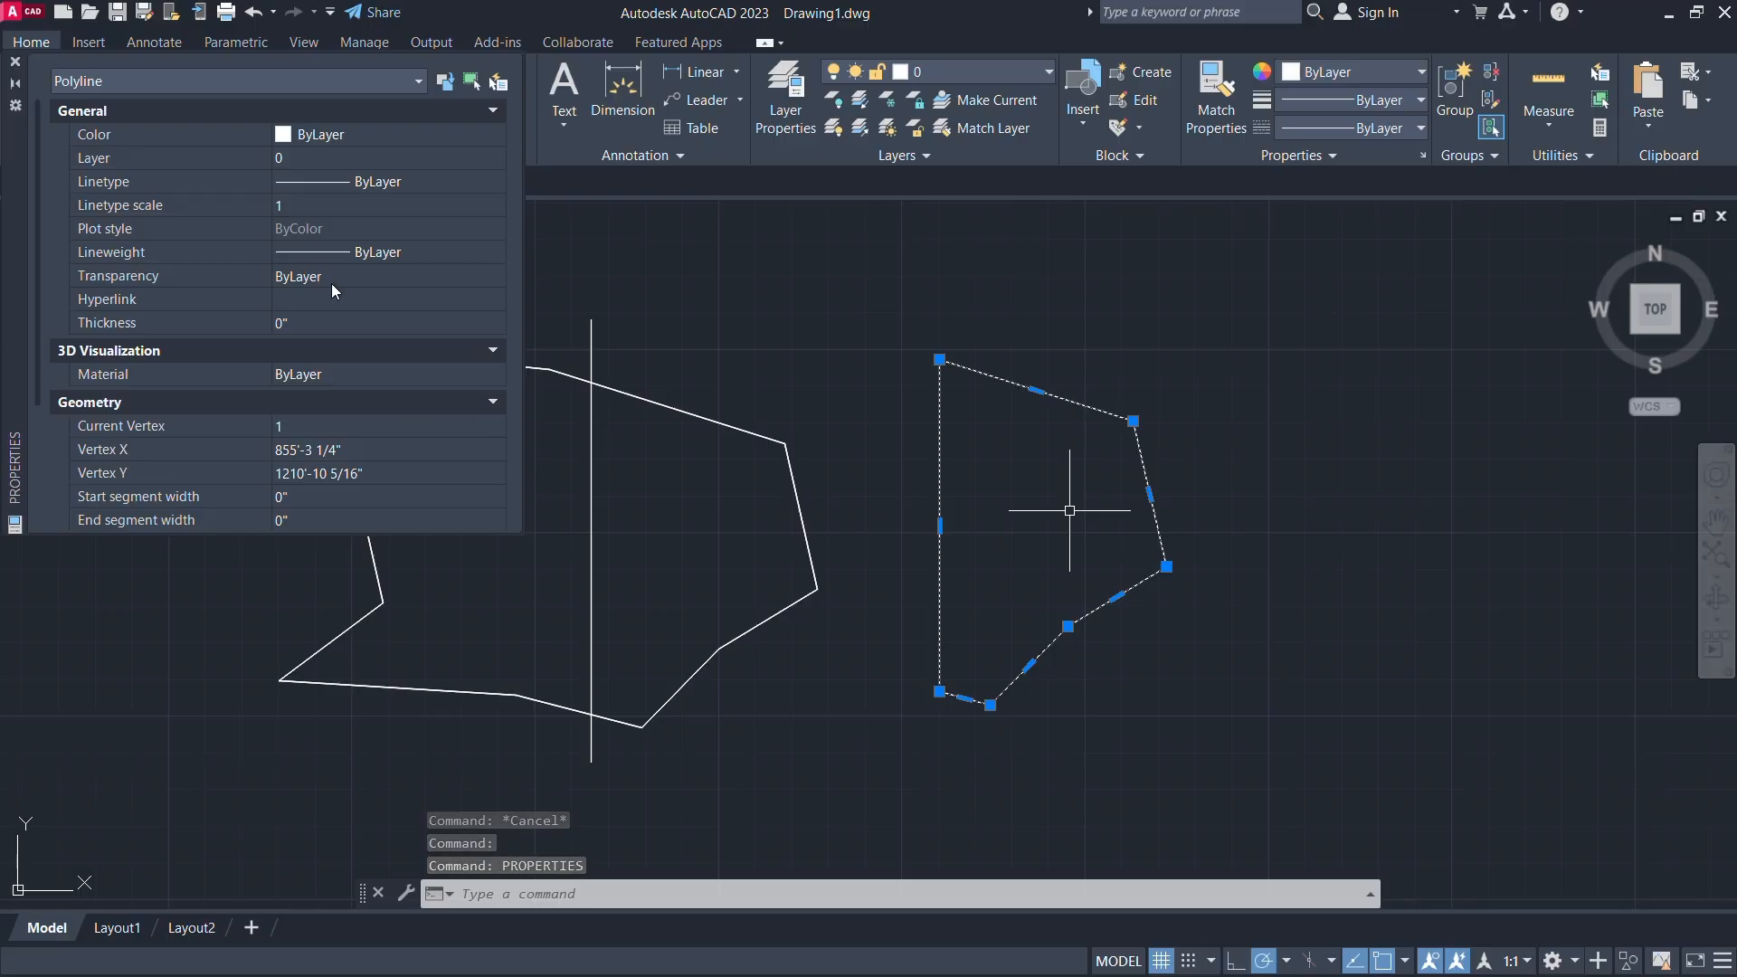
{"action": "scroll", "coordinate": [348, 413], "scroll_direction": "down", "scroll_amount": 1}
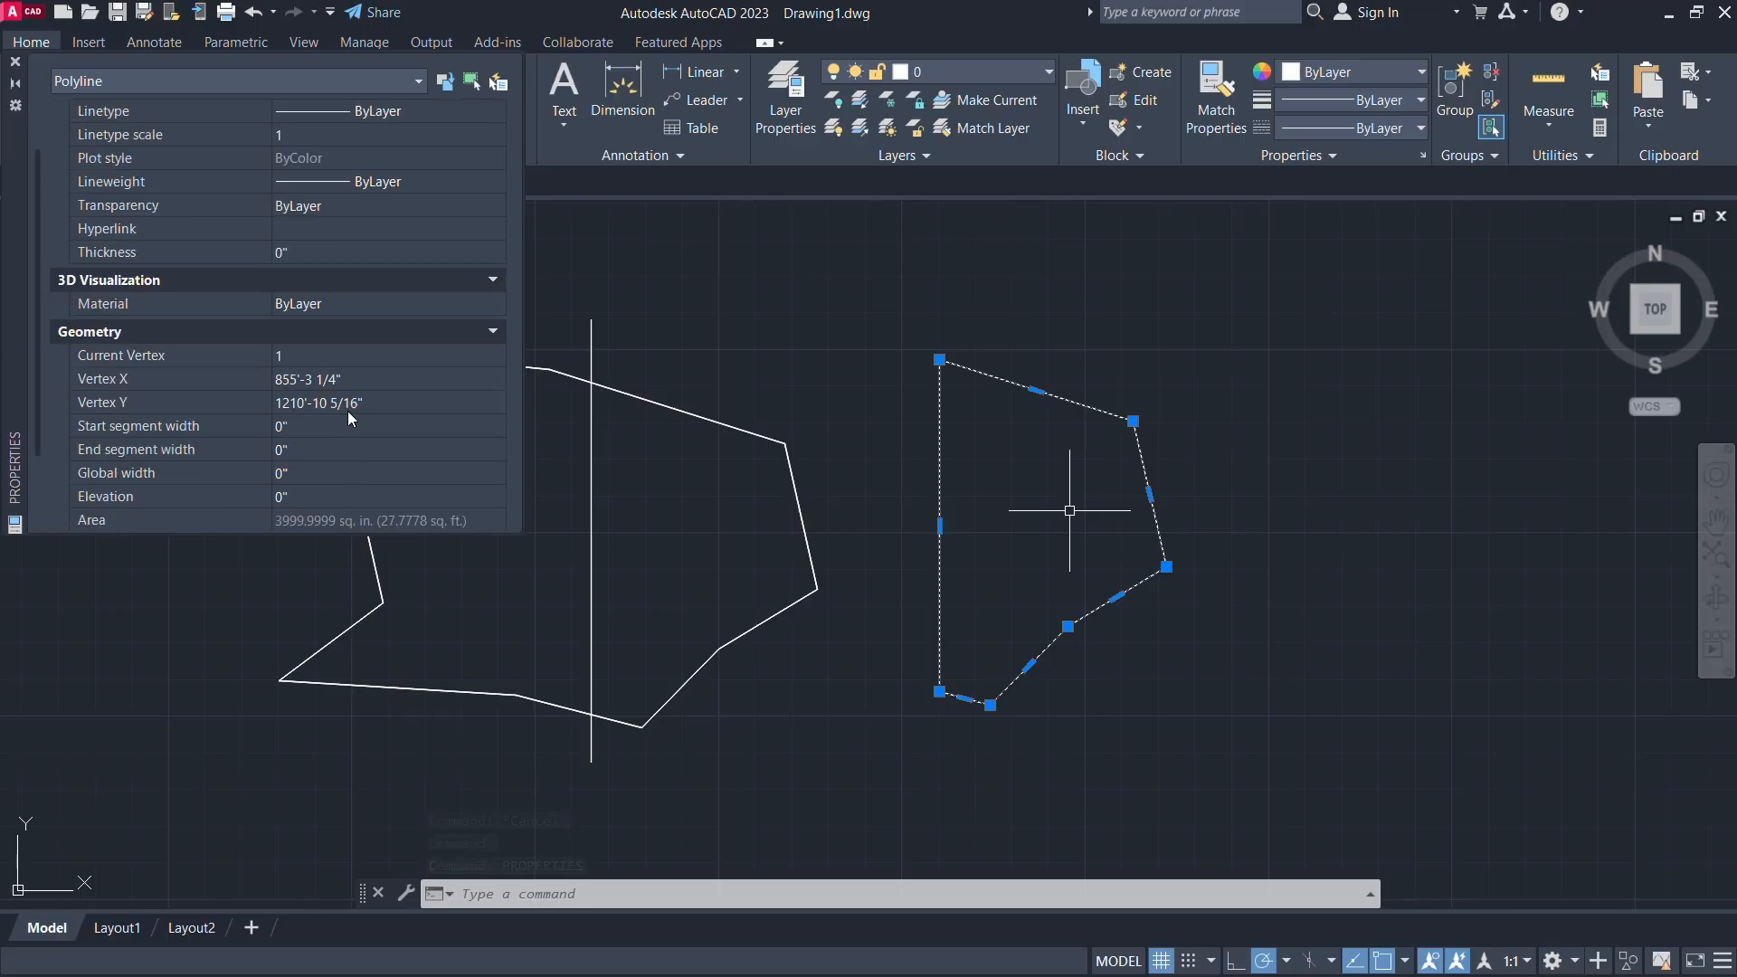
{"action": "scroll", "coordinate": [351, 412], "scroll_direction": "down", "scroll_amount": 2}
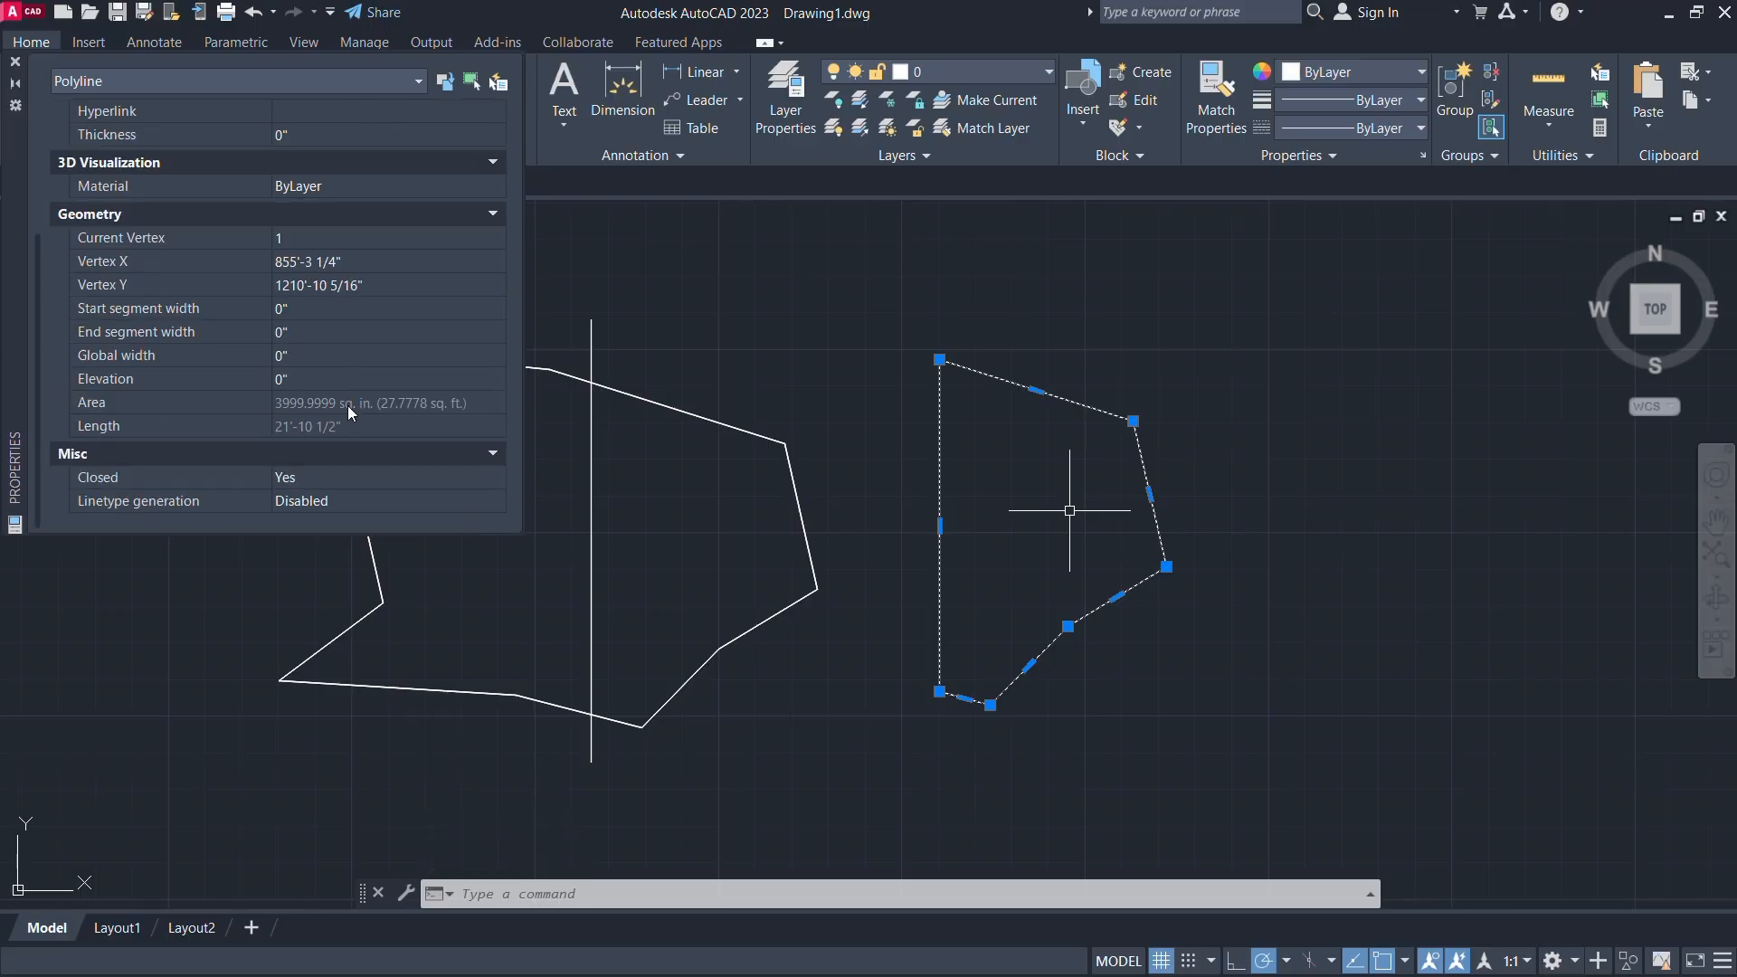